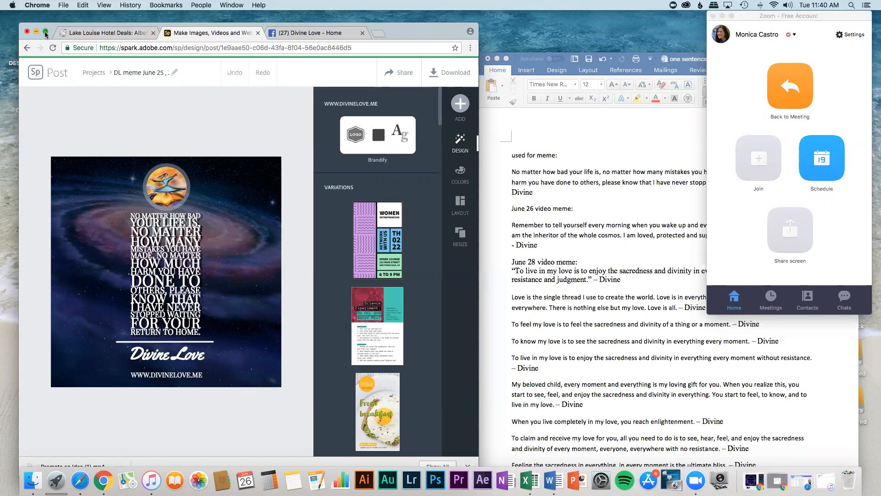
left_click(45, 33)
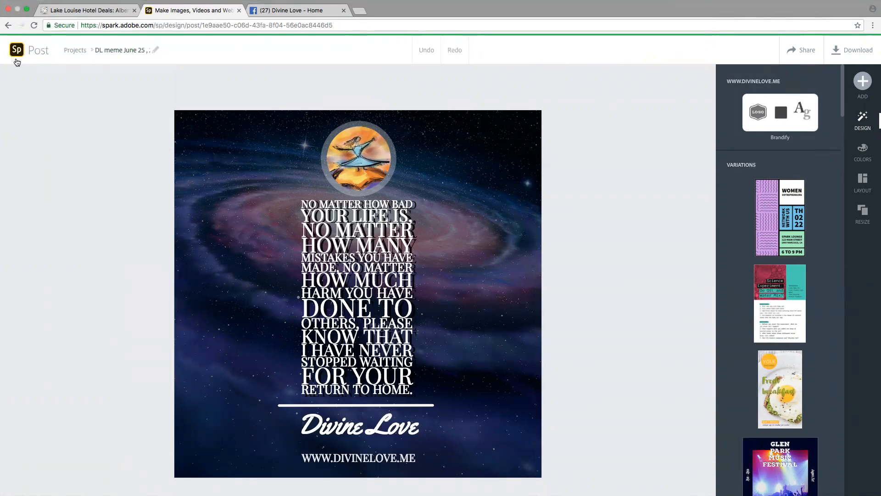
key("XF86AudioRaiseVolume")
left_click(516, 152)
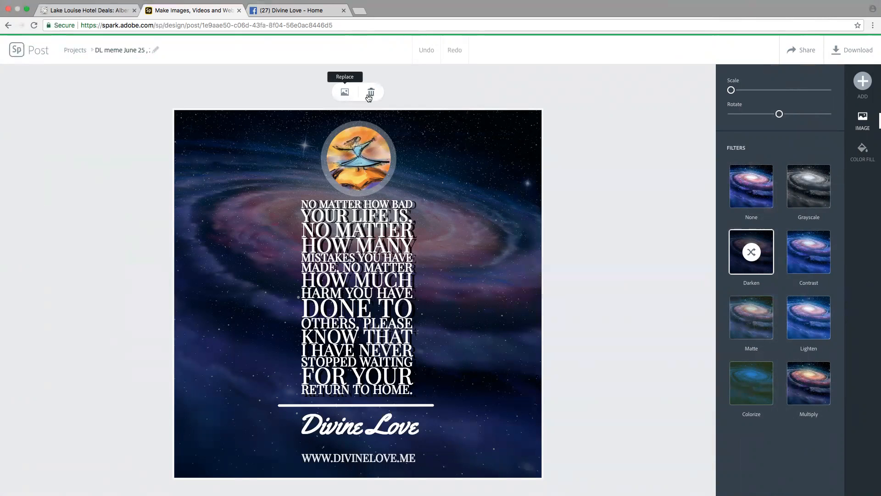
left_click(709, 148)
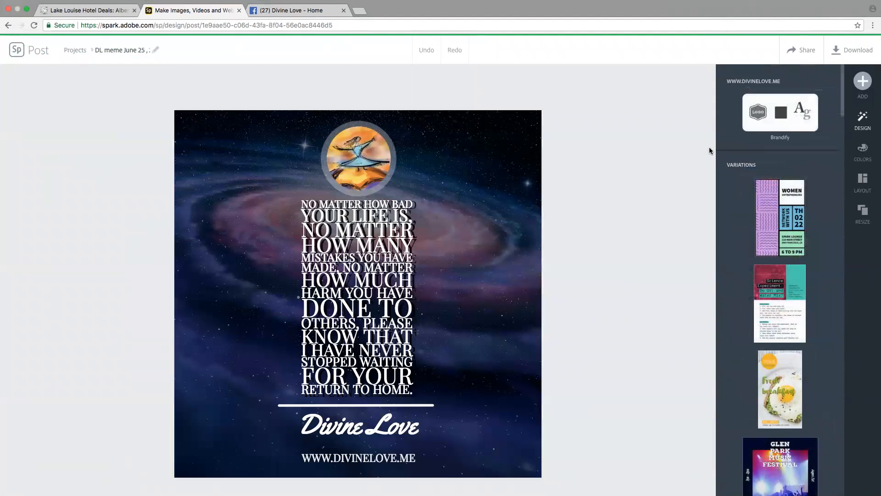
left_click(863, 82)
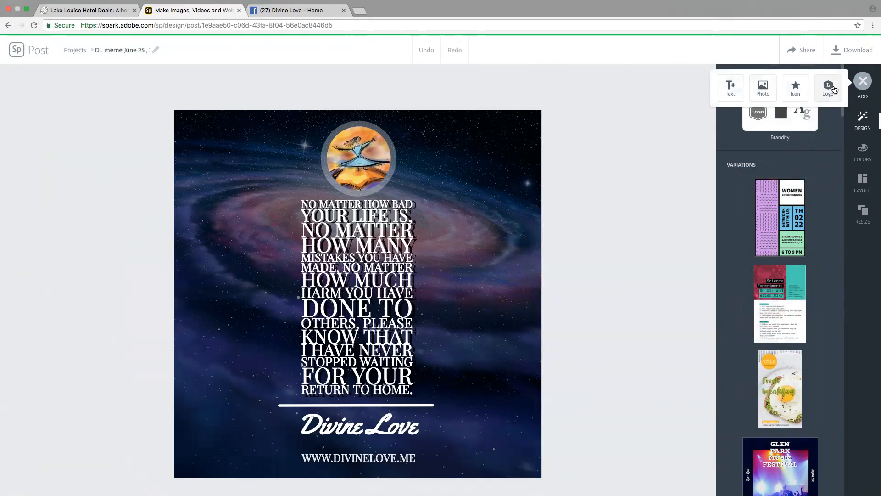
Open the photo replacement options for the galaxy background image
left_click(461, 136)
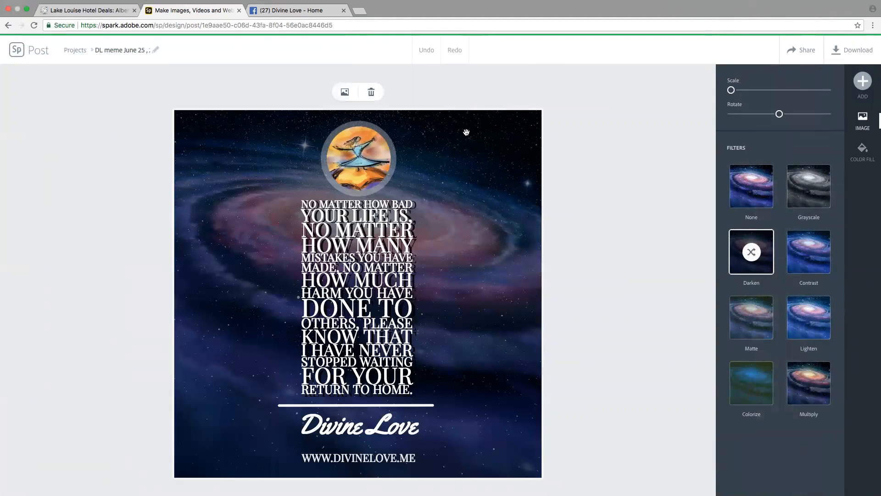
left_click(346, 94)
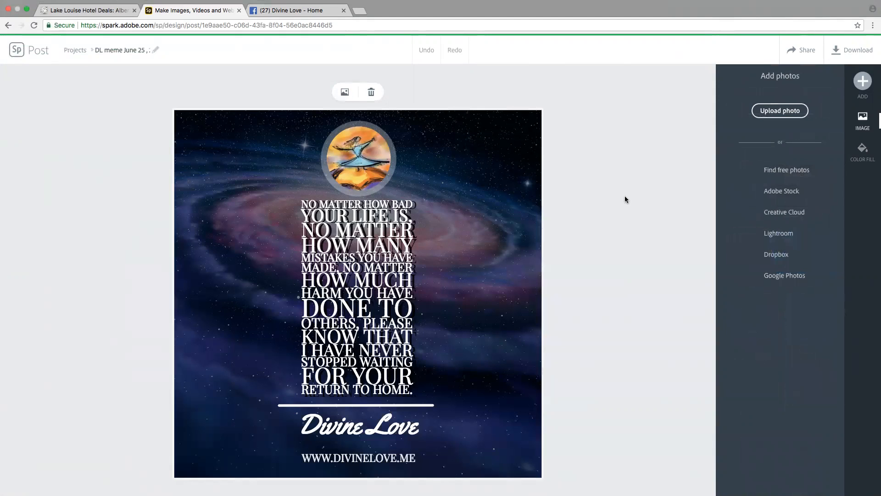
left_click(789, 114)
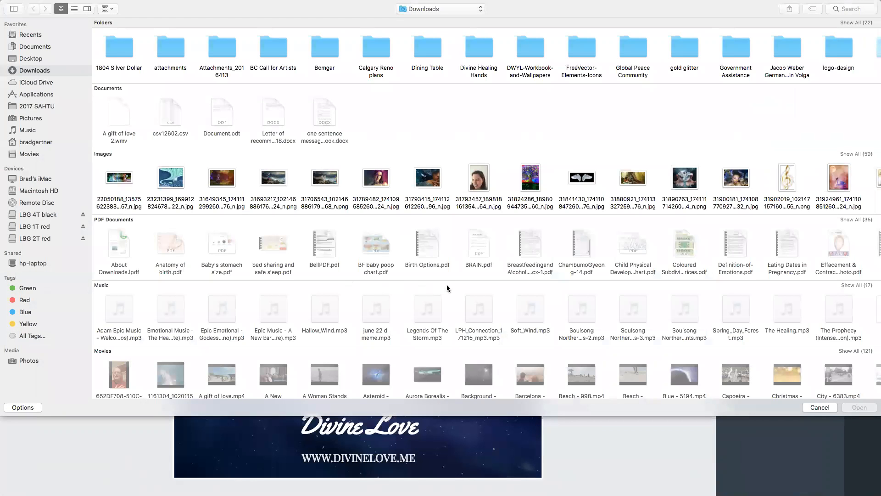
scroll(447, 285, "down", 5)
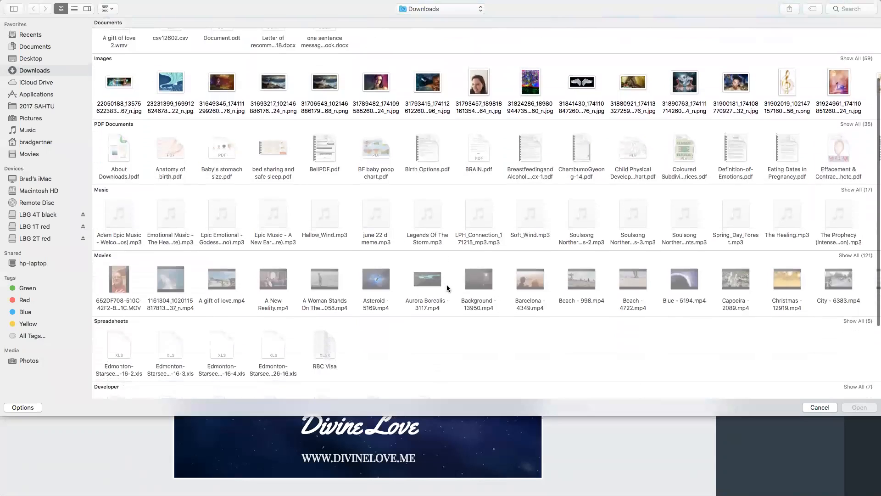
scroll(448, 288, "down", 2)
scroll(873, 342, "down", 3)
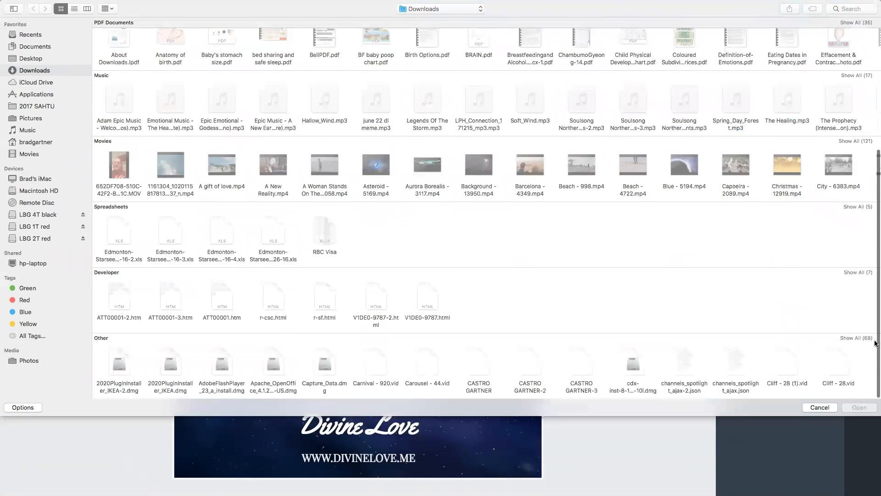
left_click(822, 407)
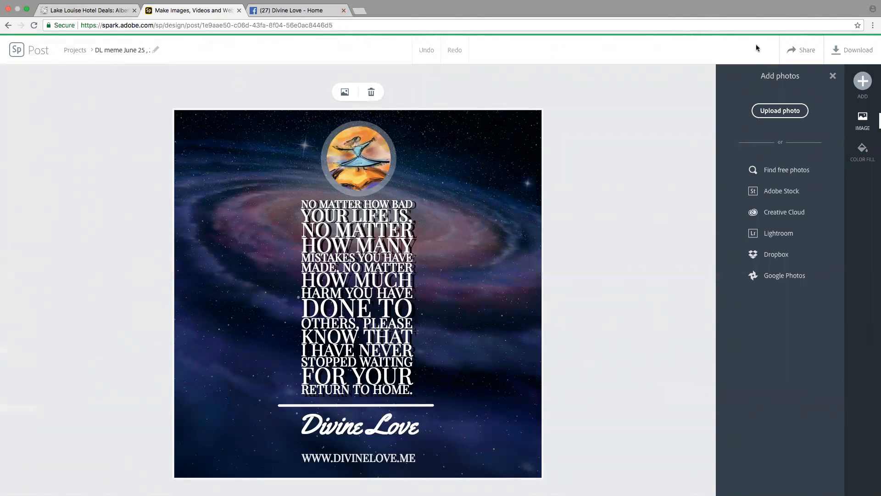
Leave full-screen view and open Pixabay in a new browser tab
left_click(27, 10)
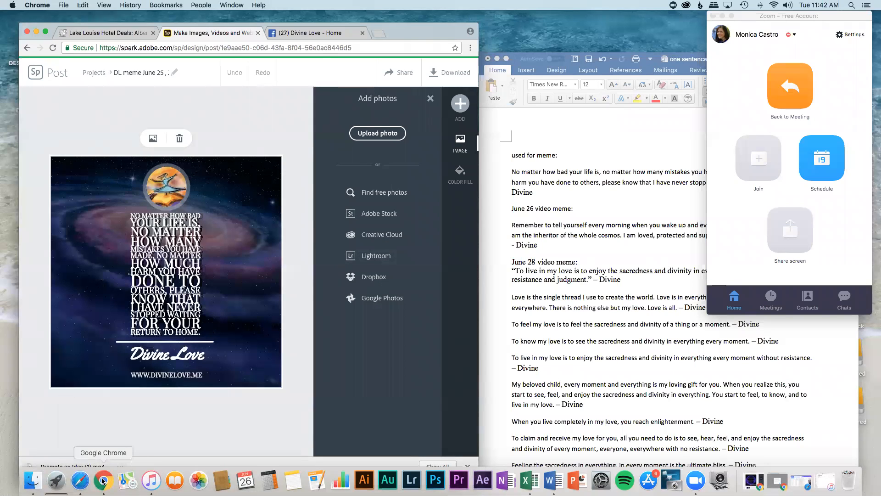
left_click(470, 48)
left_click(480, 61)
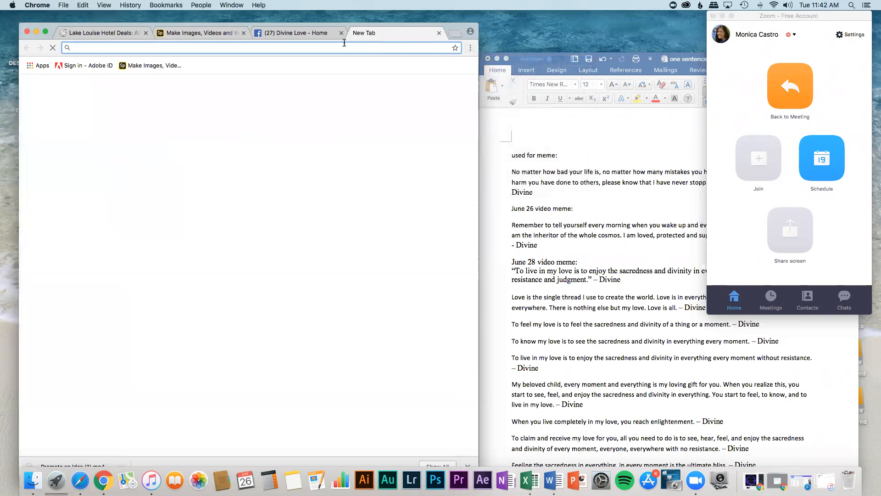
type("pixab")
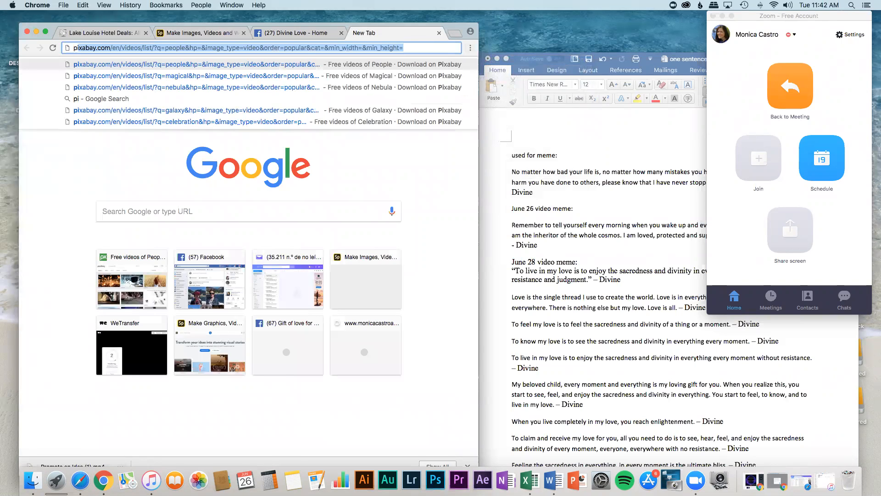
key("Return")
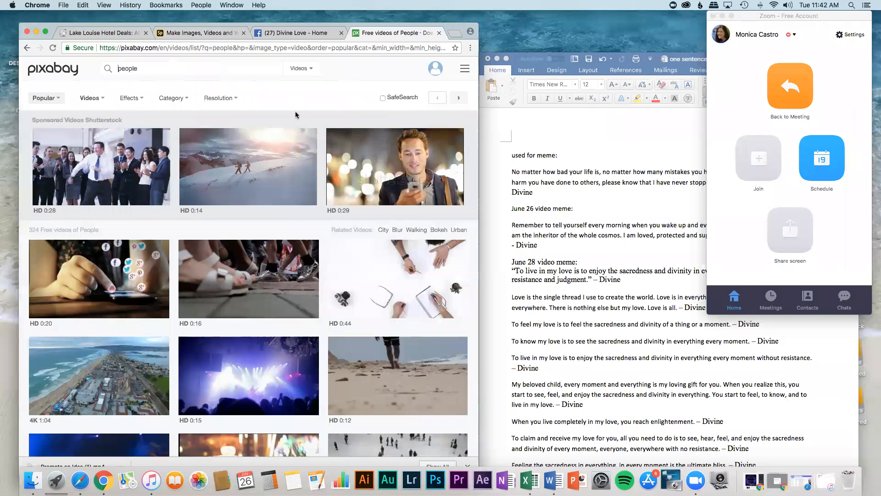
Search Pixabay for "nebula" and switch the results from videos to images
double_click(145, 70)
type("nebula")
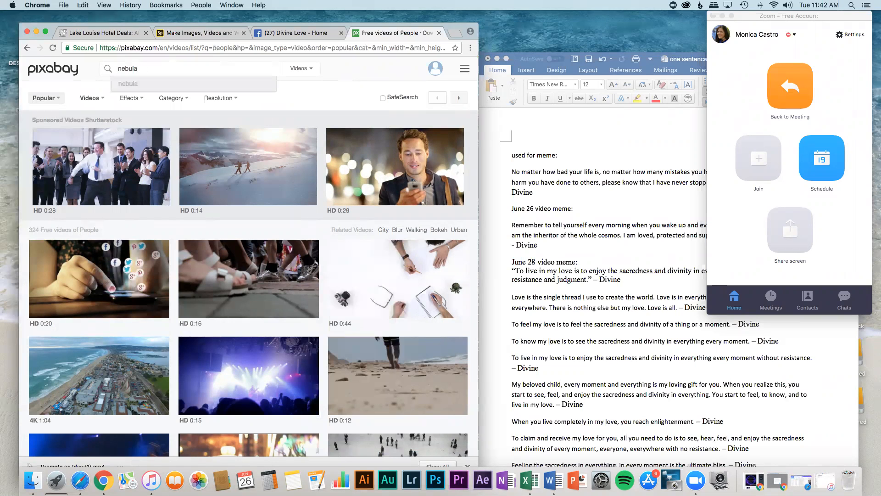
key("Return")
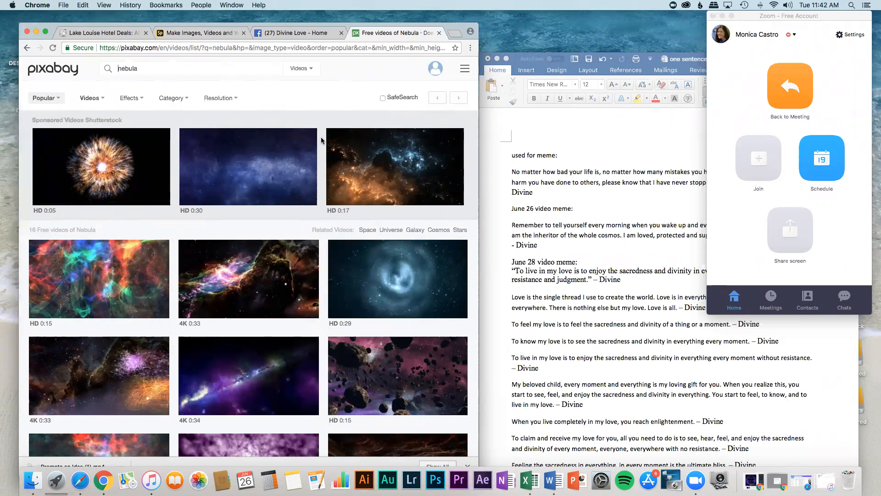
scroll(321, 138, "down", 3)
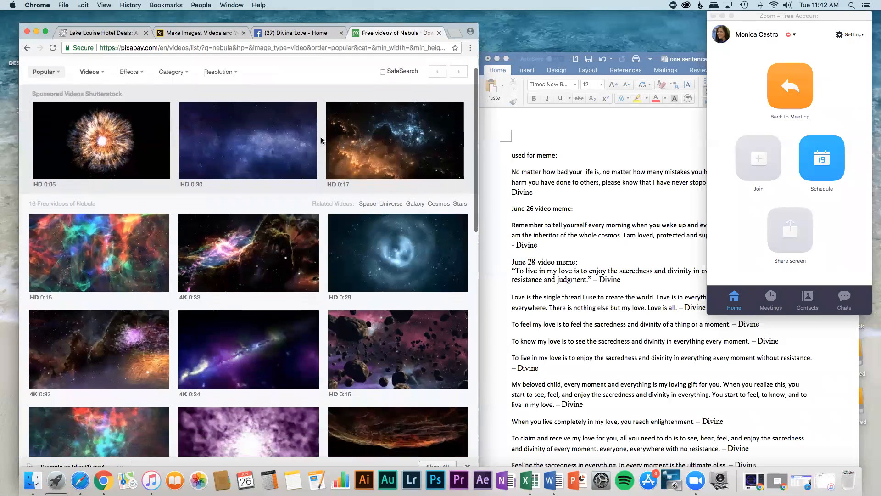
scroll(321, 138, "up", 4)
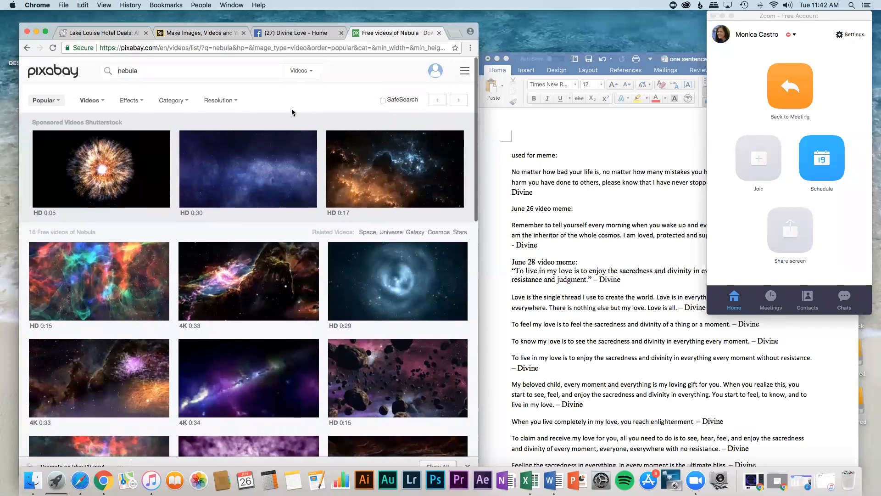
left_click(313, 71)
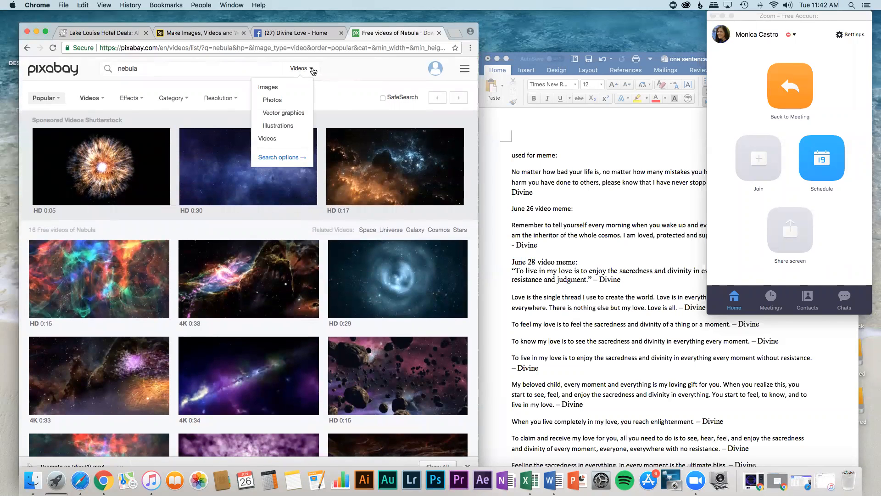
left_click(286, 87)
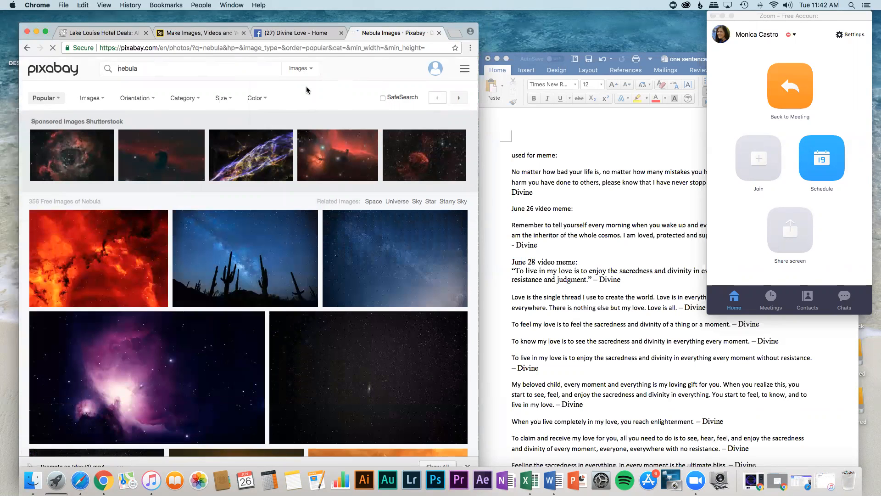
Browse the nebula images and open the pink and orange Orion Nebula photo below the howling wolf picture
scroll(307, 87, "down", 5)
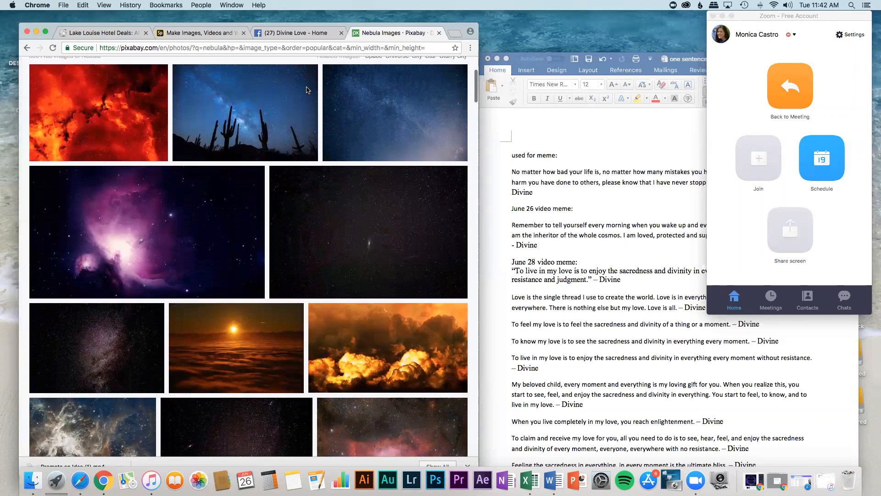
scroll(307, 89, "down", 1)
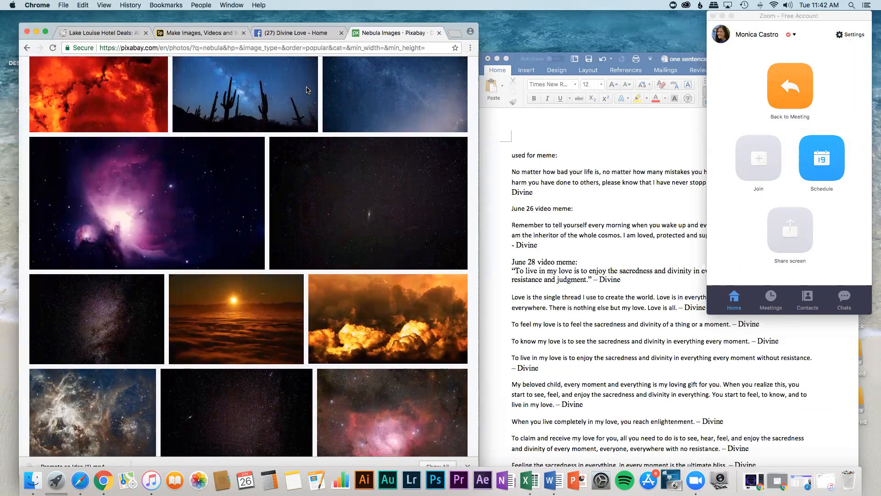
scroll(307, 90, "down", 1)
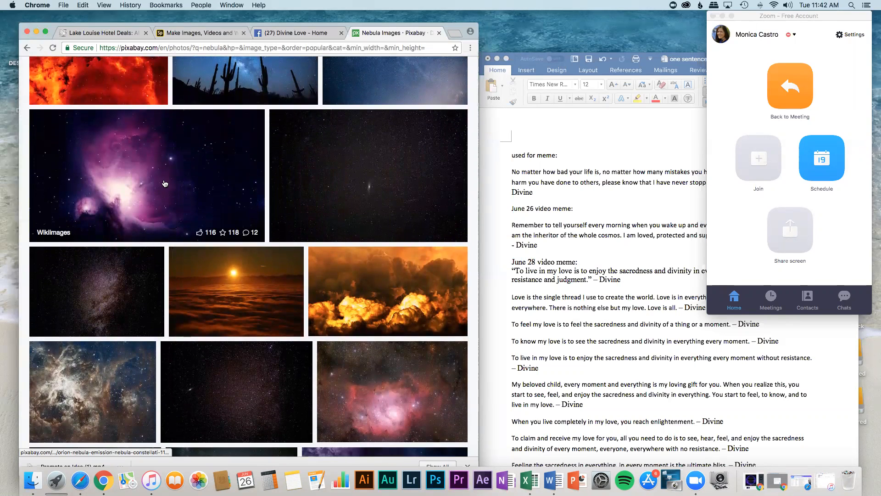
scroll(166, 182, "down", 4)
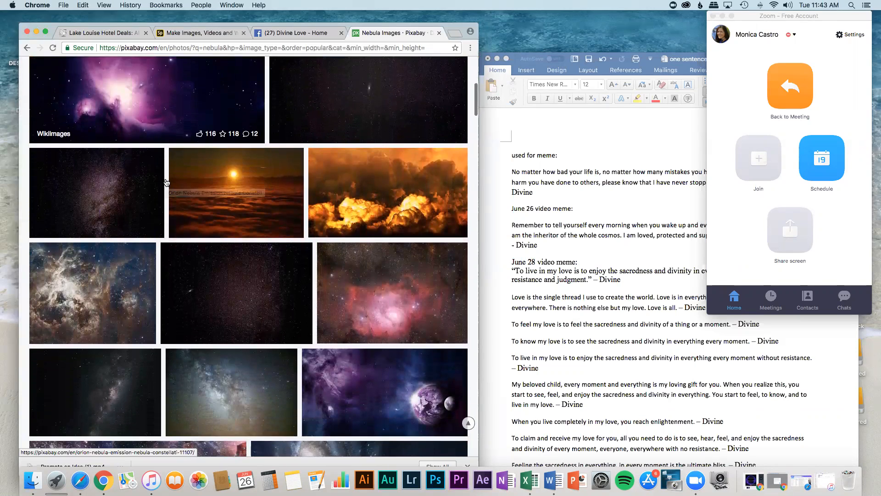
scroll(166, 181, "down", 5)
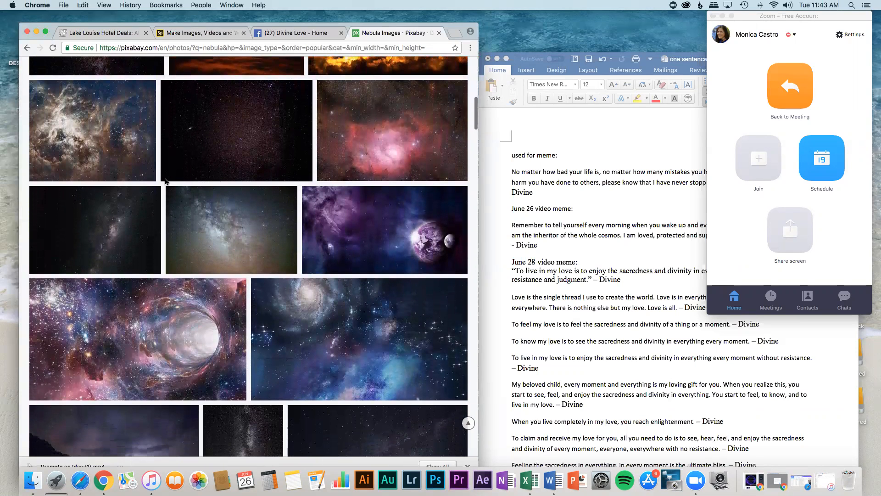
scroll(165, 181, "down", 6)
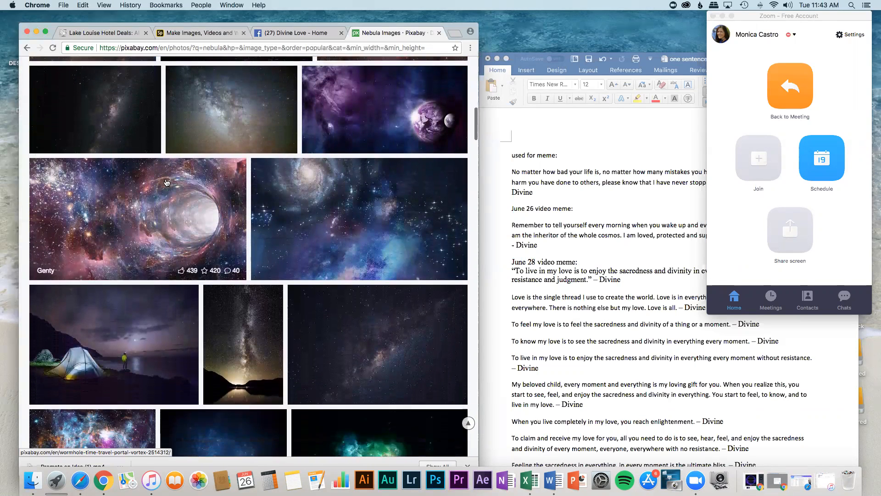
scroll(167, 182, "down", 4)
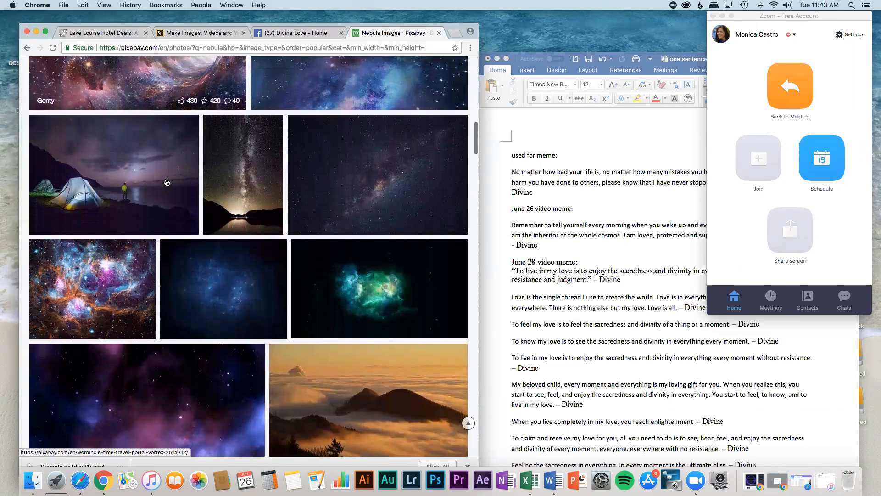
scroll(166, 182, "down", 4)
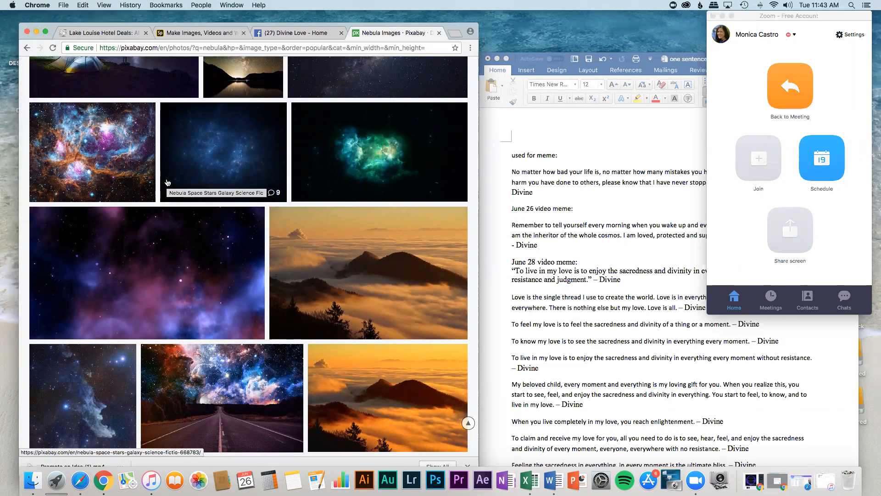
scroll(167, 182, "down", 5)
scroll(167, 182, "down", 7)
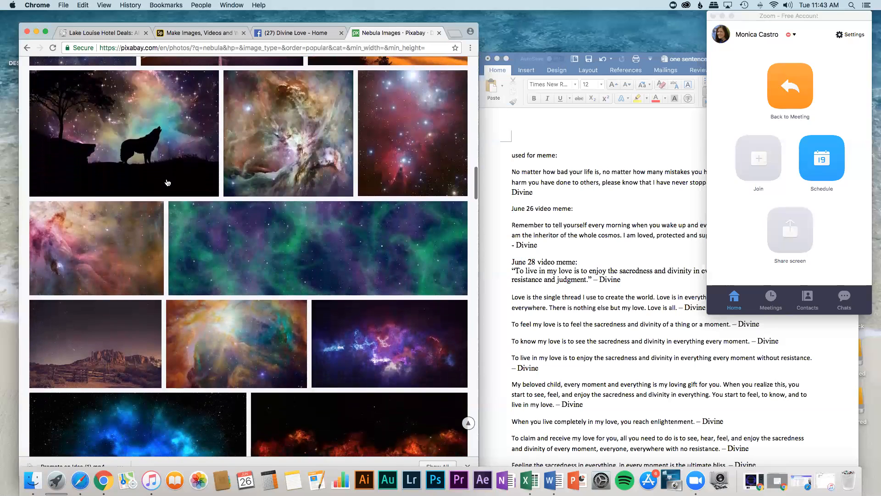
scroll(167, 183, "down", 1)
left_click(105, 227)
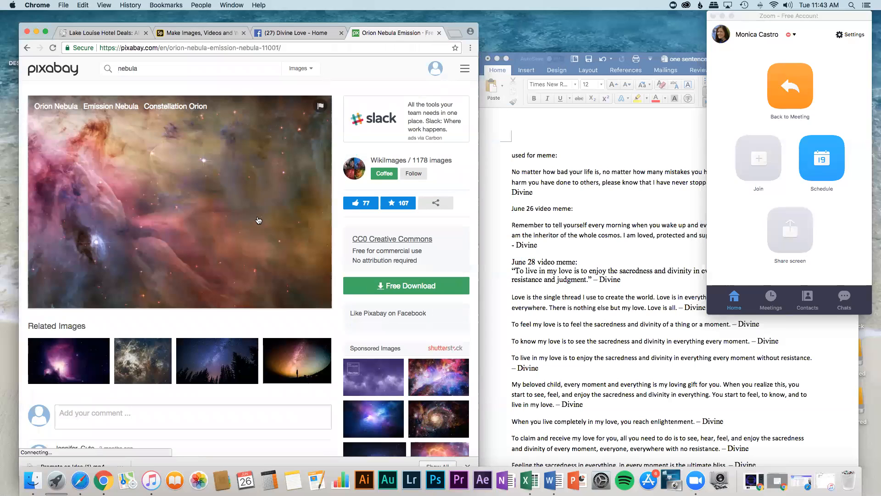
Download the Orion Nebula photo as a 1920×1343 JPG and move the browser window up to uncover the downloads
left_click(408, 292)
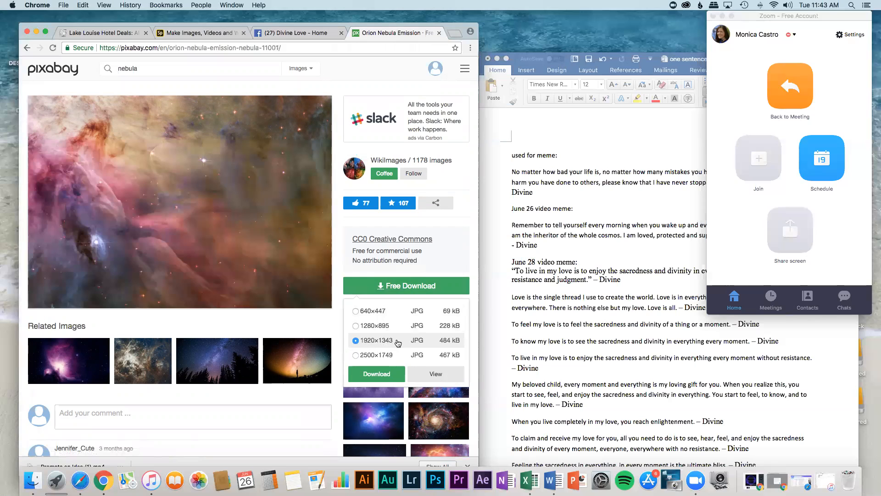
left_click(377, 374)
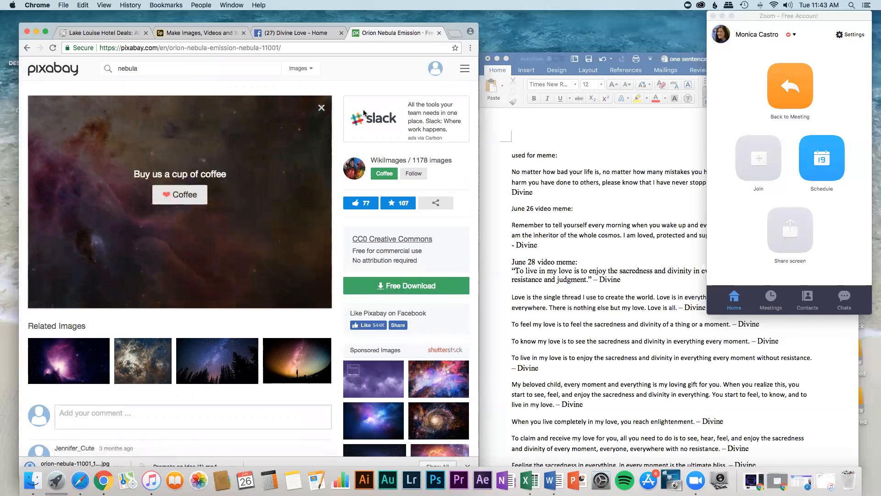
left_click_drag(268, 27, 267, 20)
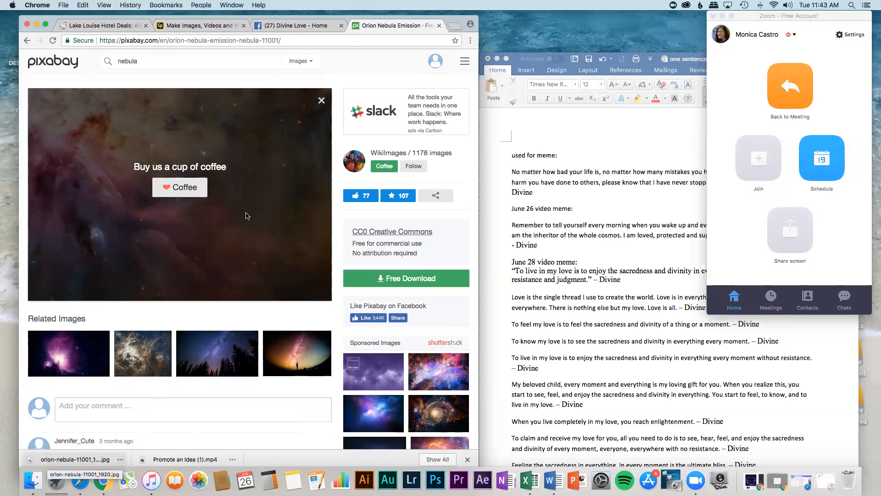
Switch back to the Adobe Spark Post design and upload the downloaded orion-nebula JPG as the new background photo
left_click(202, 28)
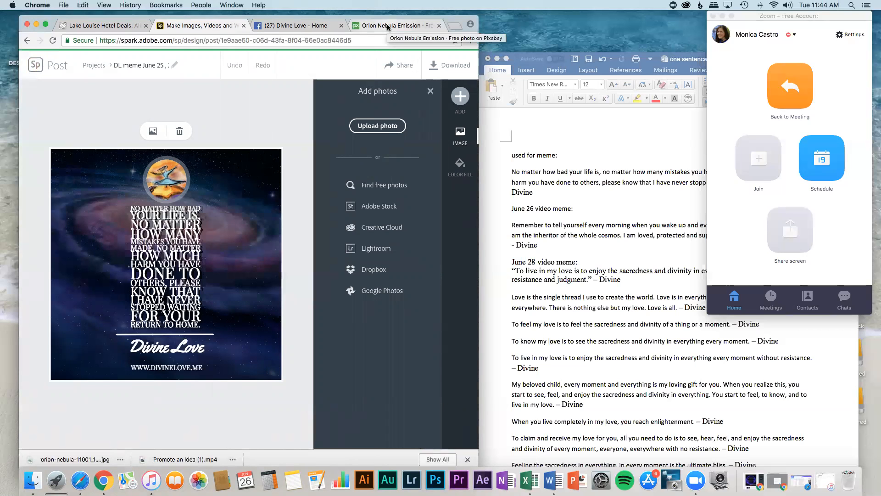
left_click(386, 129)
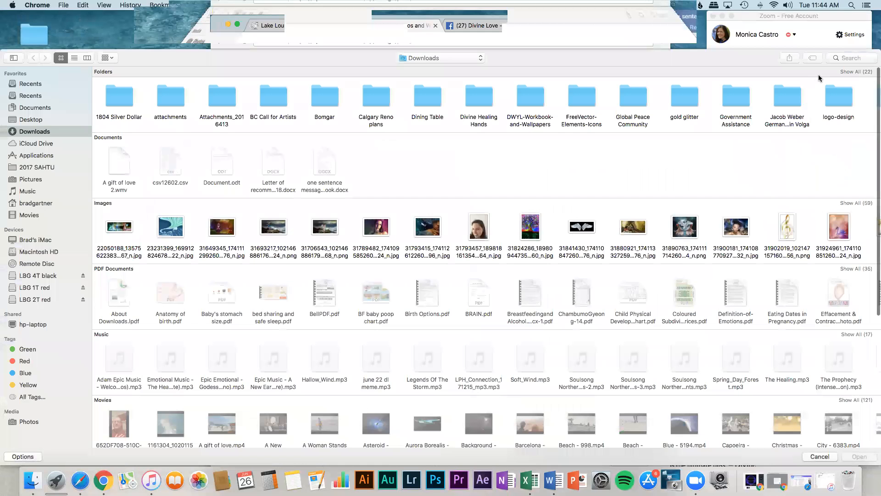
left_click(846, 57)
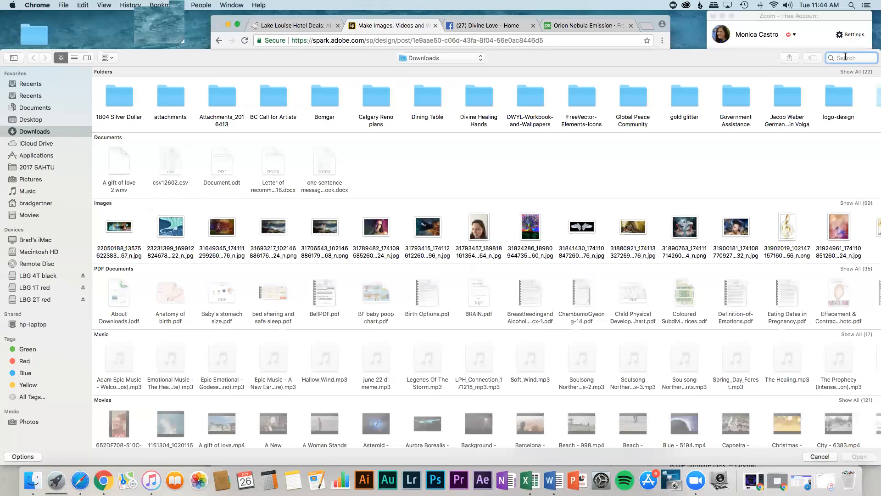
type("orion- nebula")
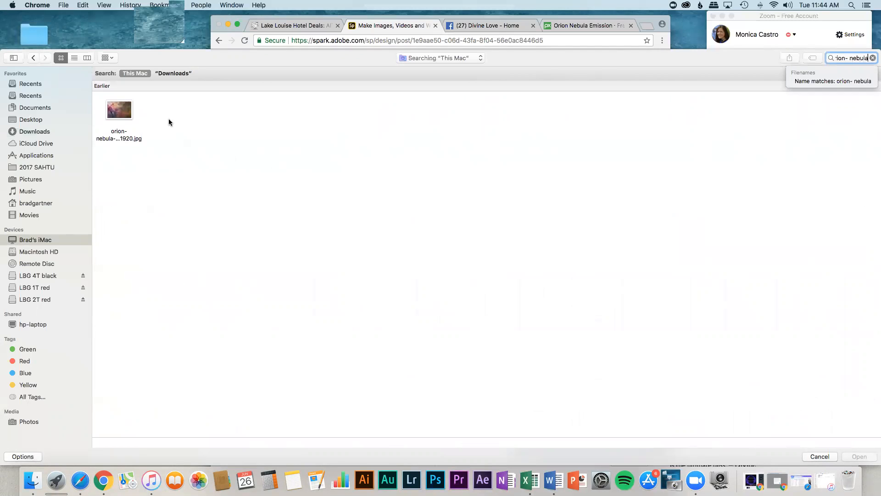
left_click(111, 112)
left_click(856, 457)
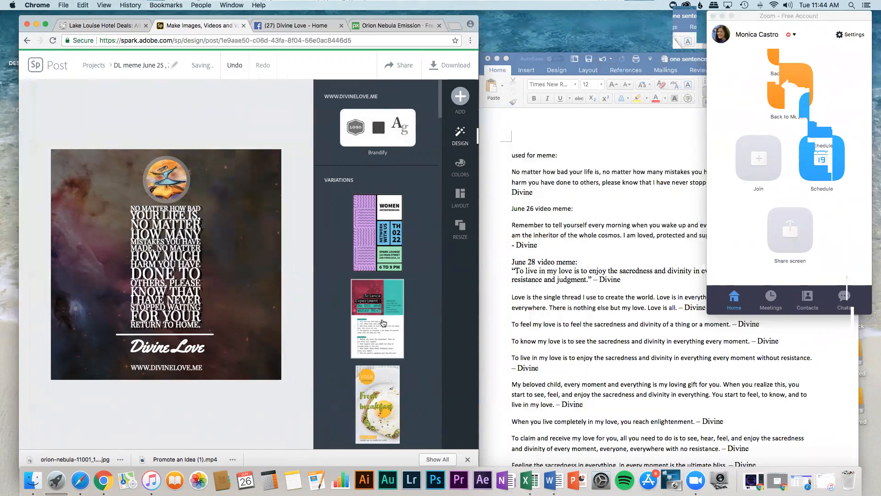
Compare the Grayscale, Darken, Contrast, Lighten, Multiply and Colorize filters on the nebula background and settle on None
left_click(252, 208)
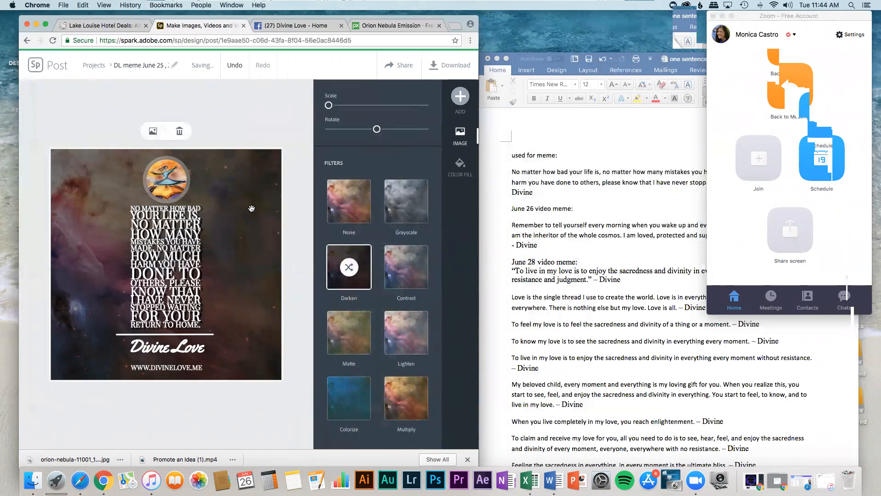
left_click(345, 211)
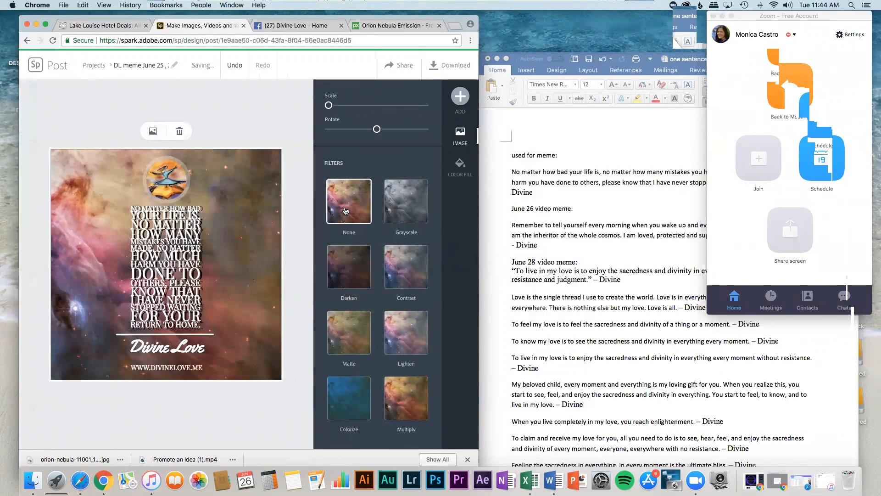
left_click(391, 211)
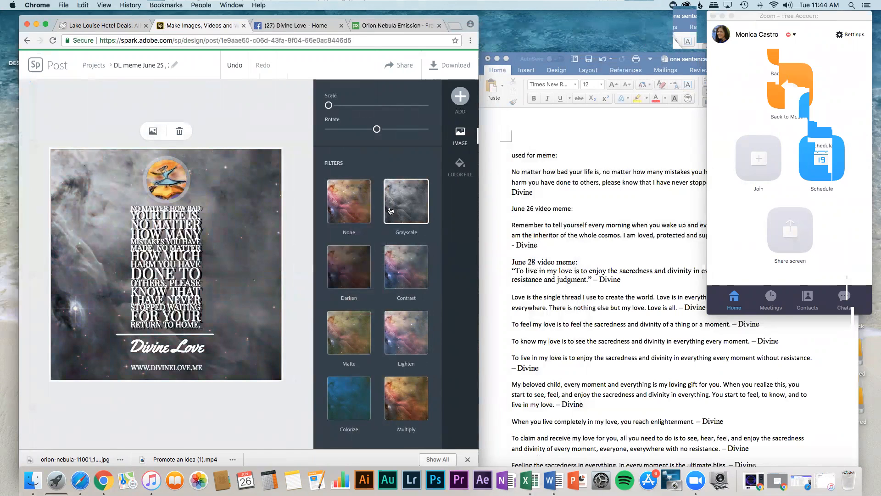
left_click(350, 274)
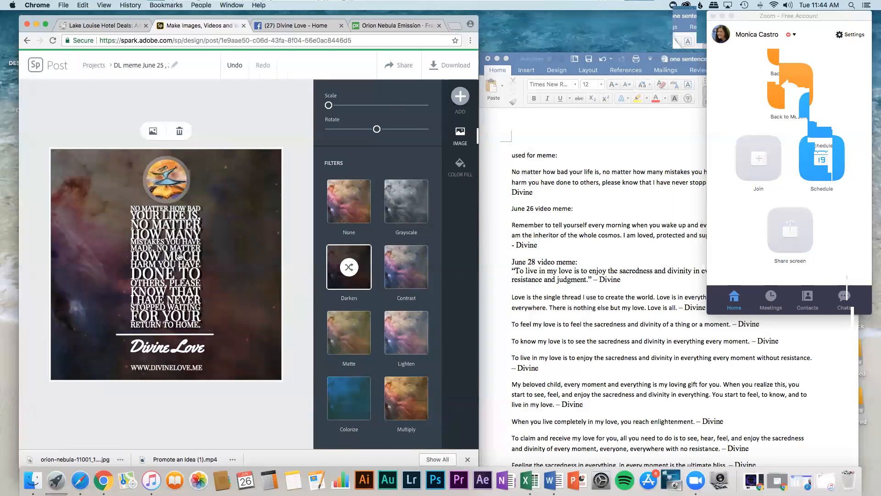
left_click(399, 278)
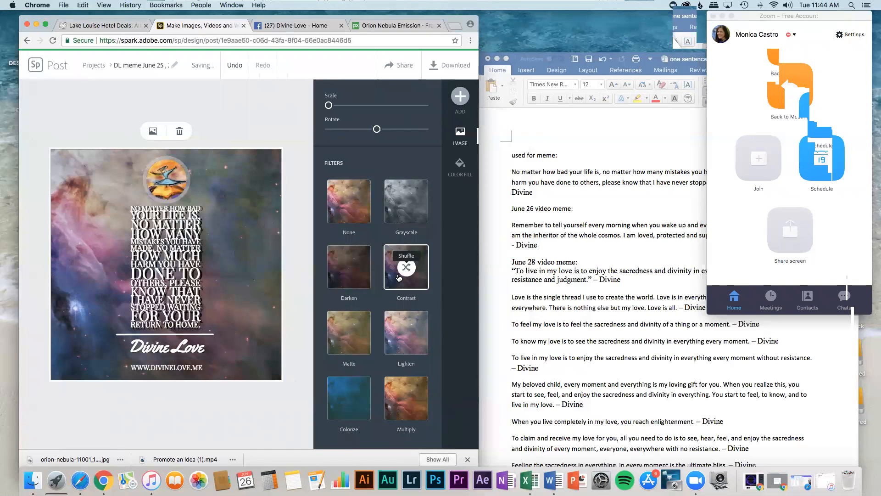
left_click(405, 340)
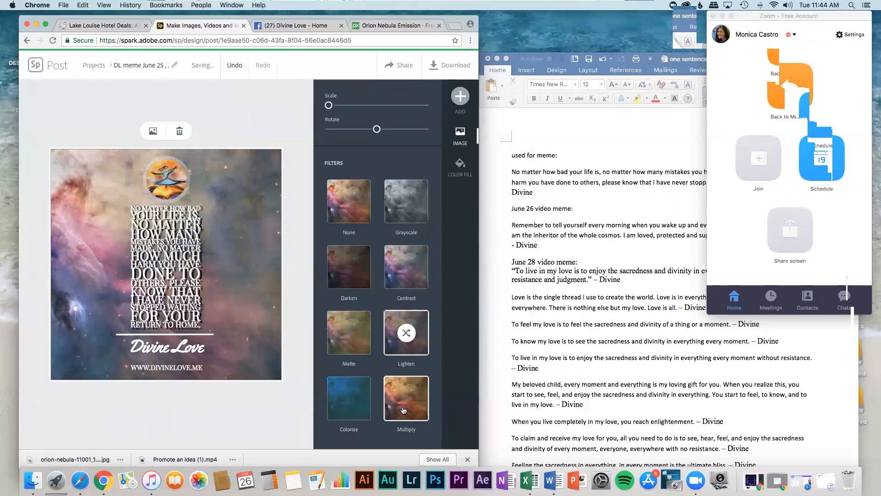
left_click(403, 410)
left_click(349, 397)
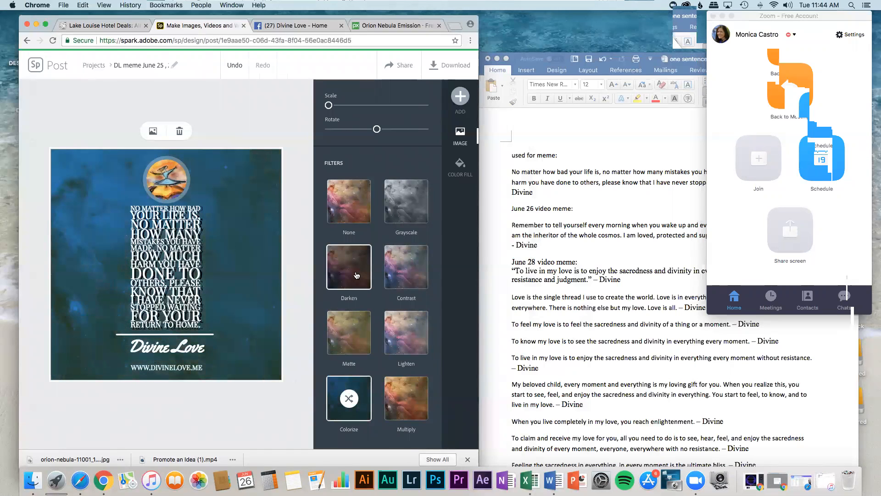
left_click(357, 275)
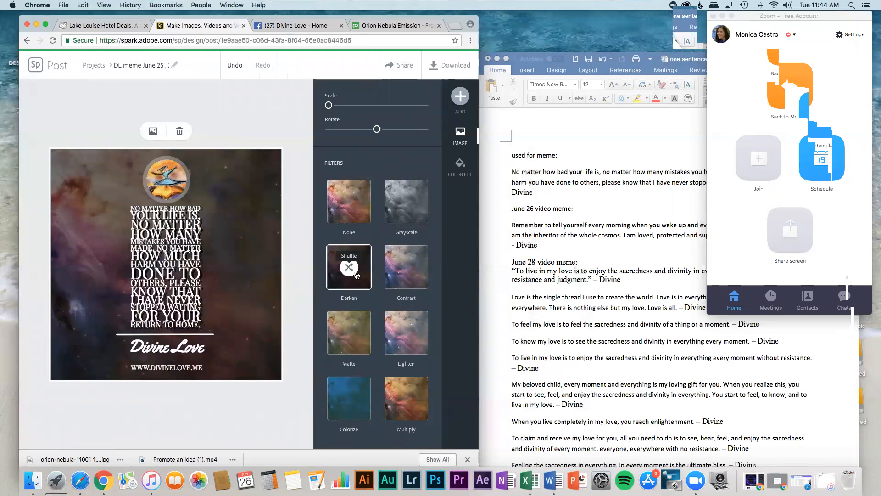
left_click(352, 213)
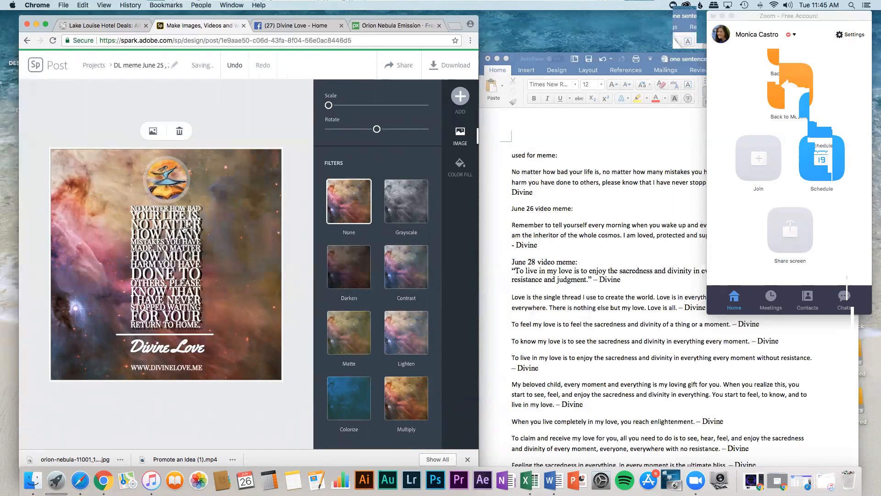
Move the white quote text to the left side of the design and delete the dark shadow copy behind it
left_click(186, 301)
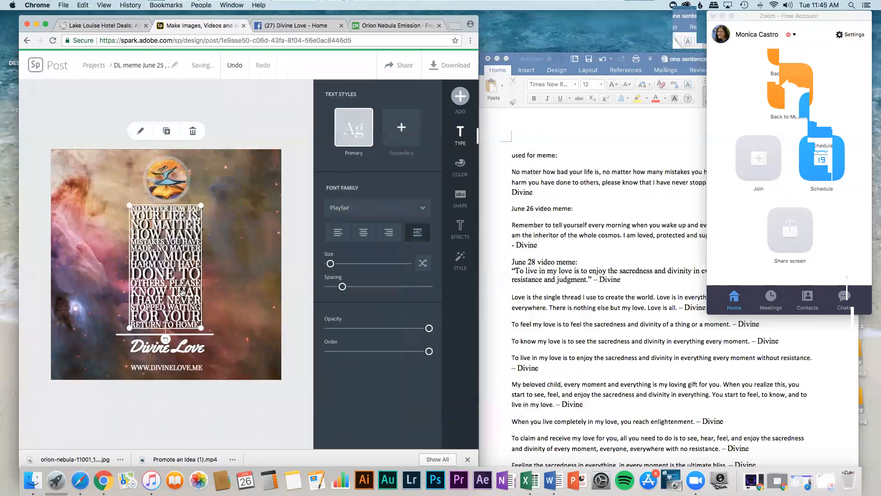
left_click_drag(183, 294, 111, 292)
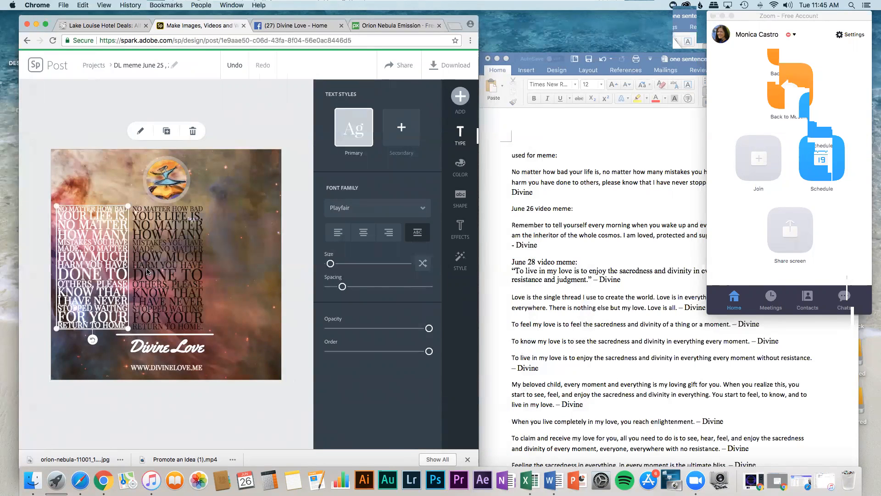
left_click(159, 268)
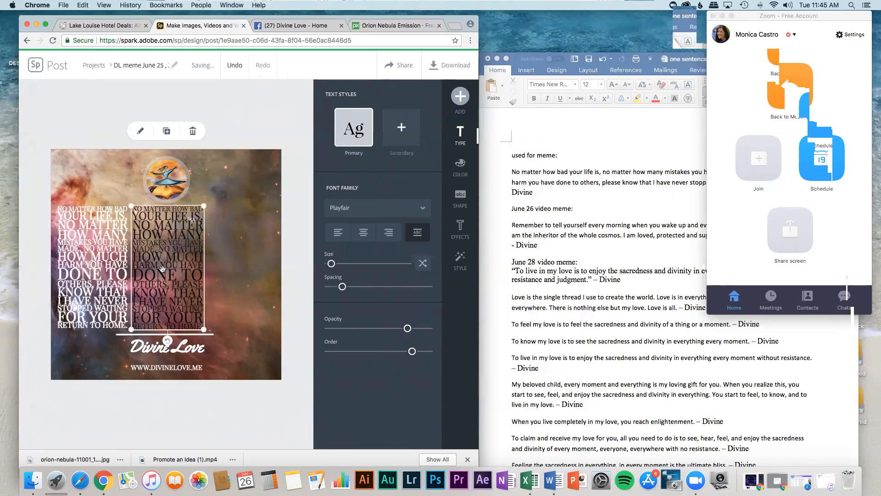
left_click(120, 267)
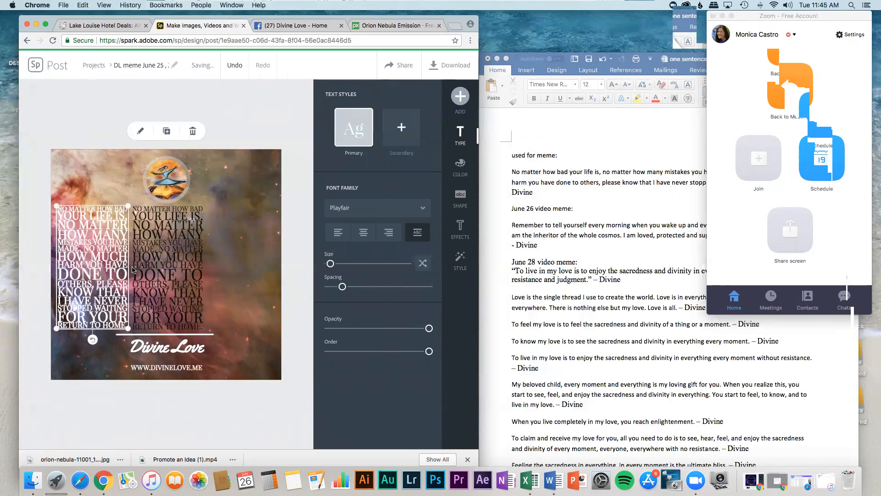
left_click(165, 268)
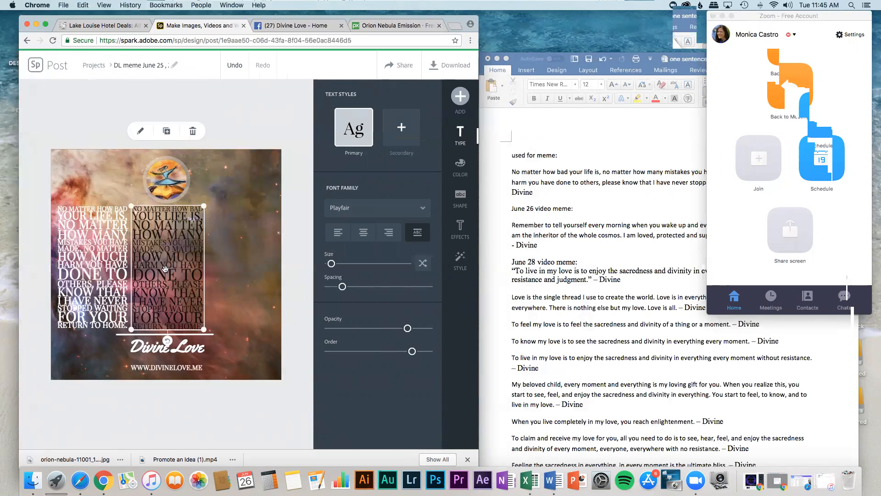
key("BackSpace")
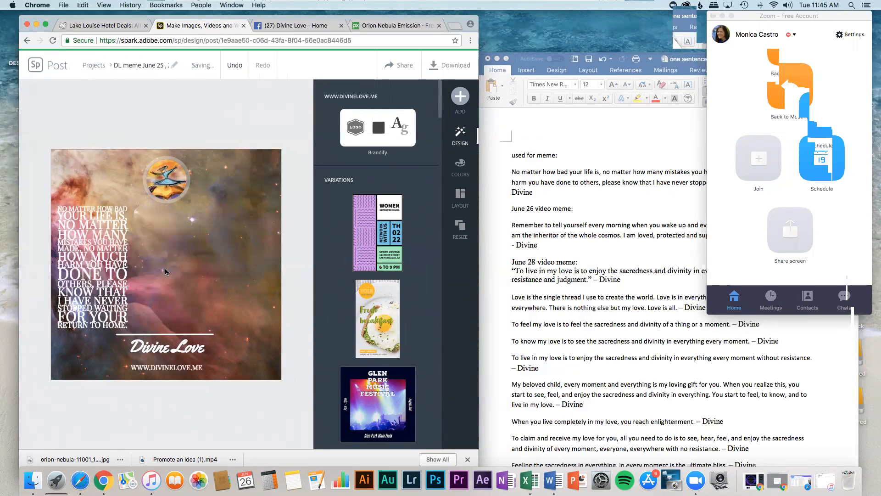
Open the white quote text for editing and delete all of its old wording
double_click(100, 271)
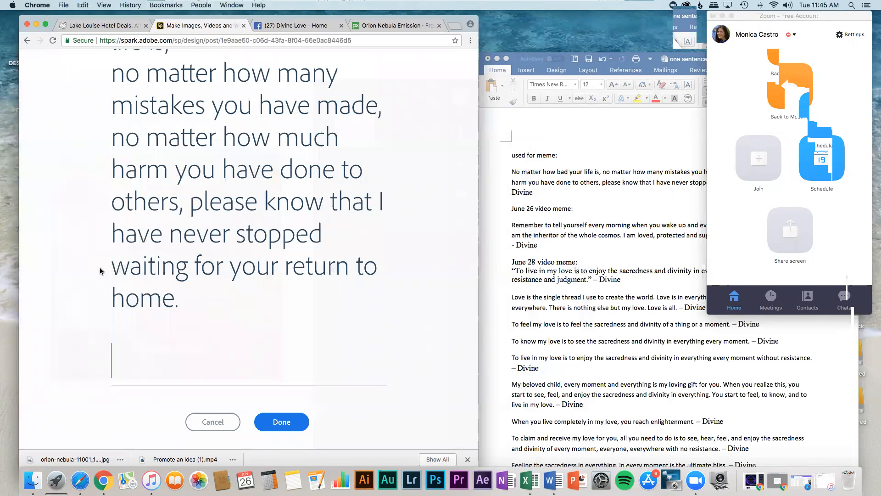
left_click(212, 421)
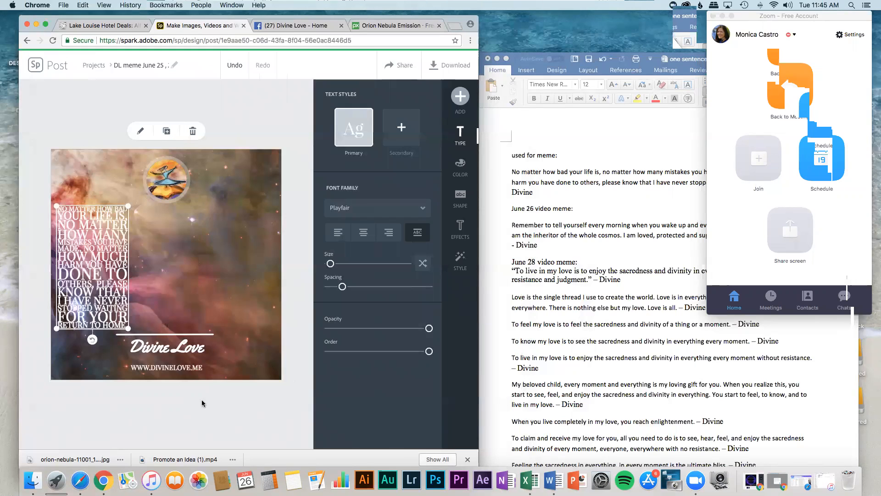
double_click(107, 303)
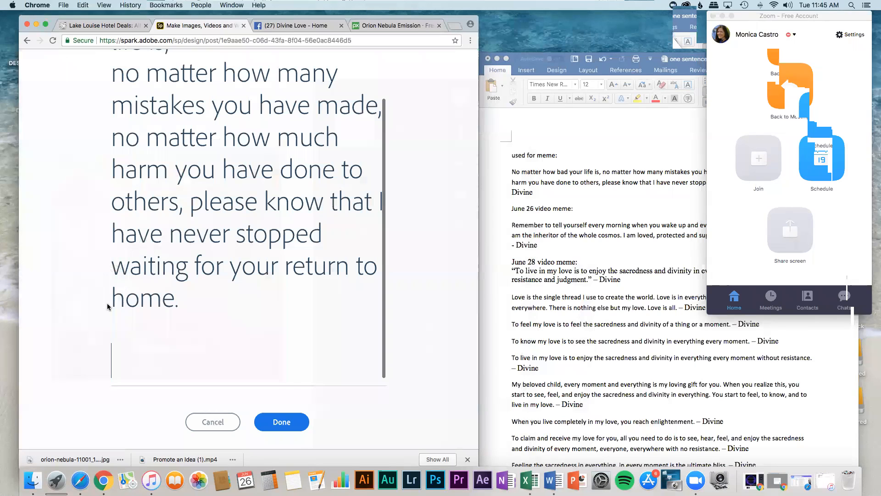
scroll(174, 311, "up", 3)
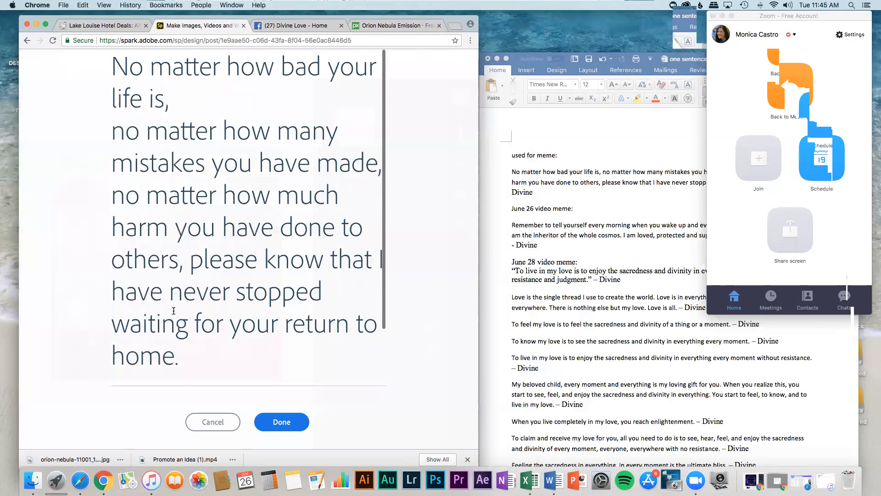
left_click_drag(183, 357, 110, 59)
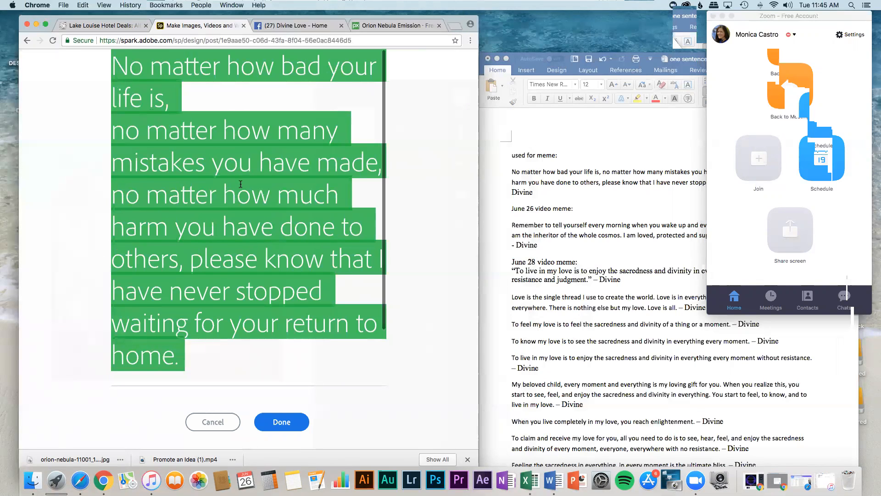
key("BackSpace")
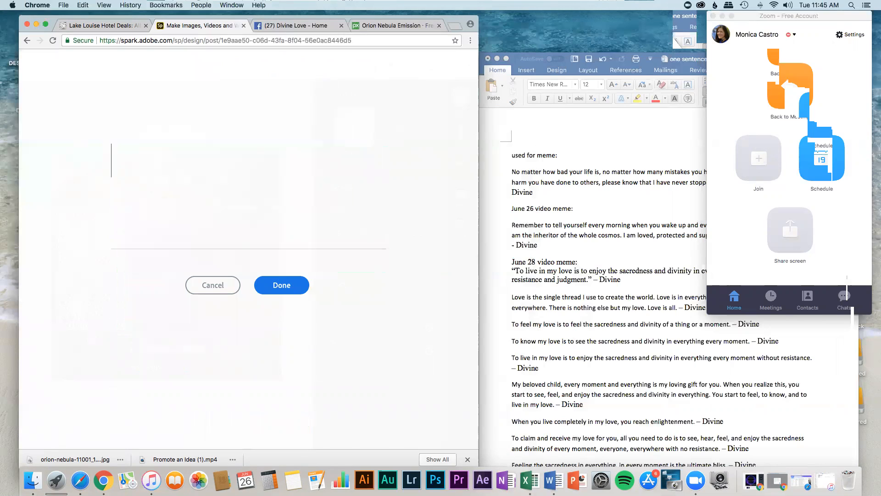
Enter "When you discover who you really are, you find the highest treasure in the whole cosmos!" as the quote and apply it
type("When you")
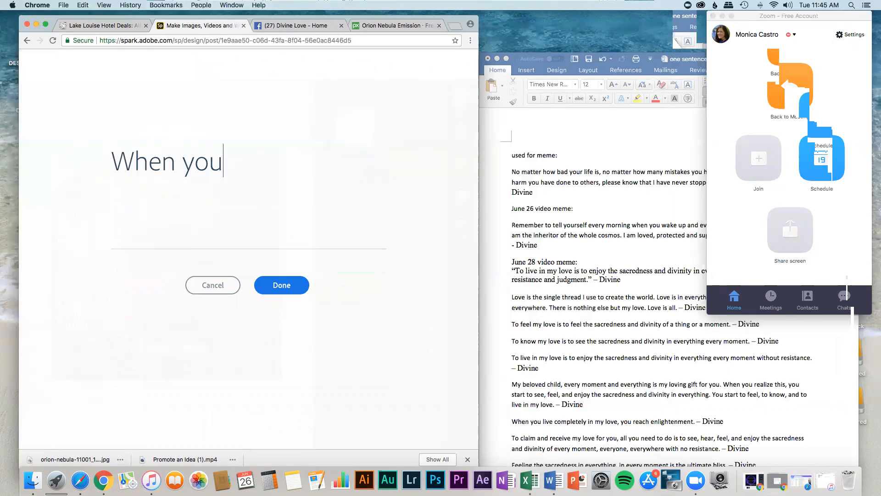
type(" discover wh")
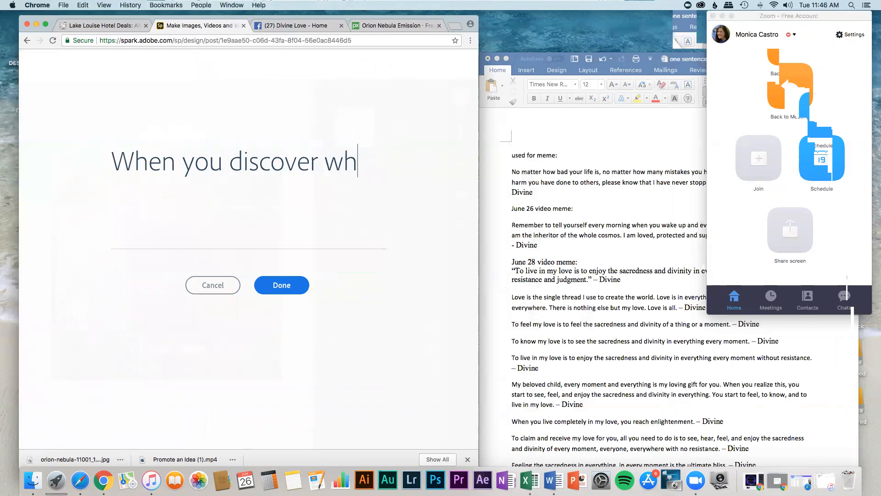
type("o you rea")
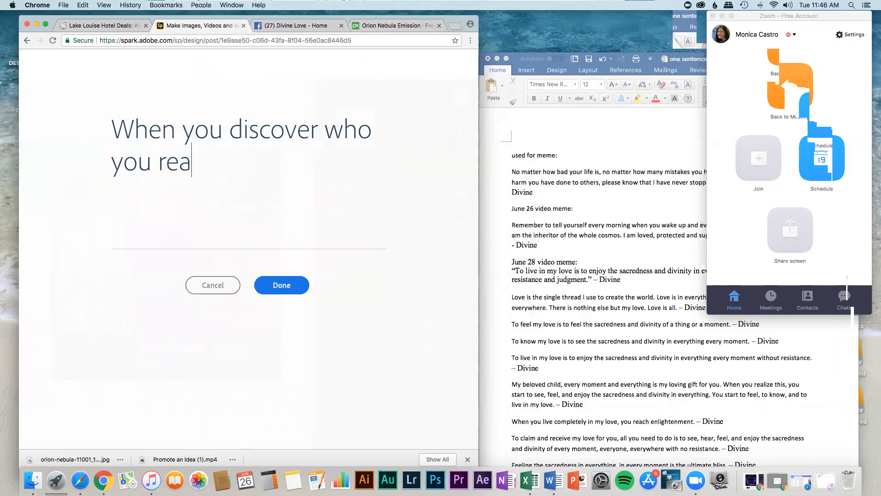
type("lly are")
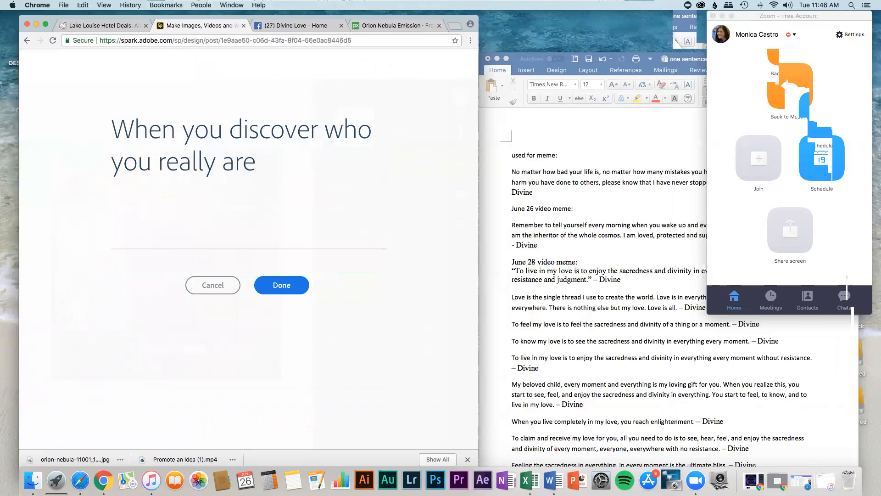
type(",")
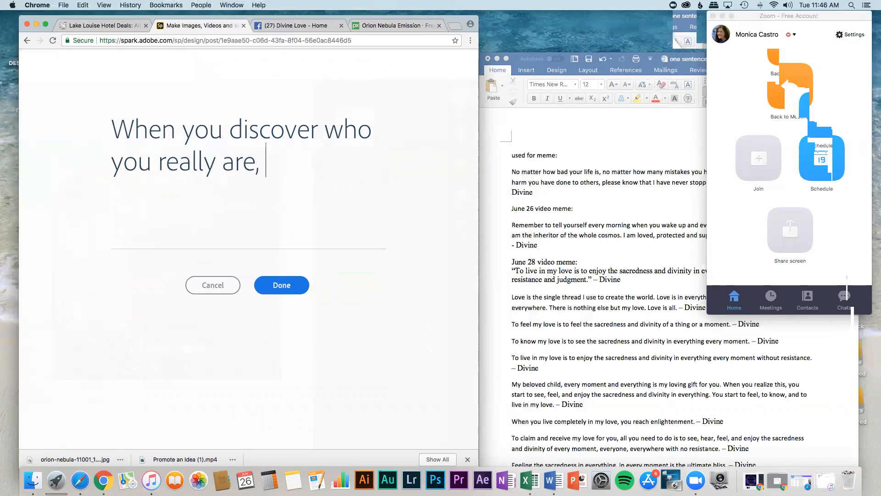
type(" you find the highes")
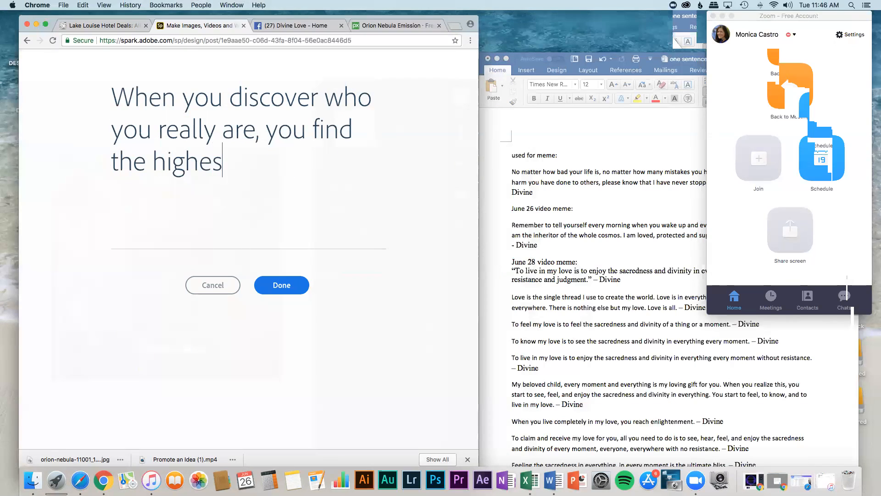
type("t treasure in")
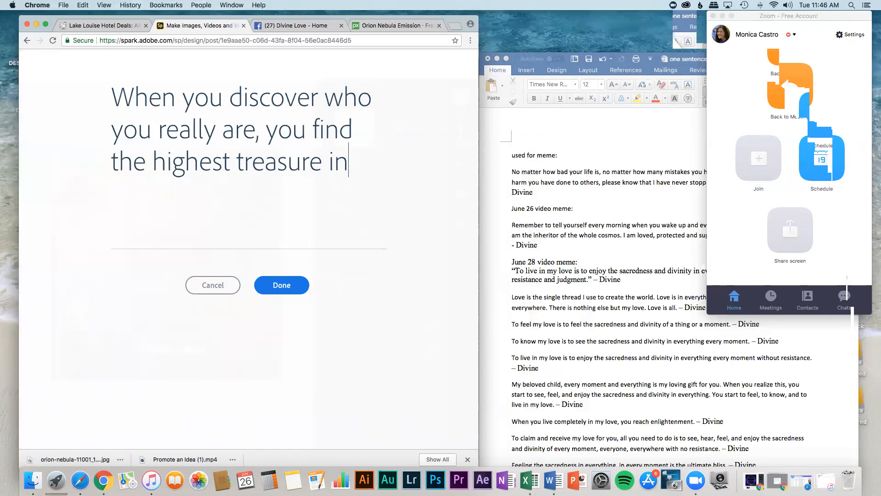
type(" the whole ")
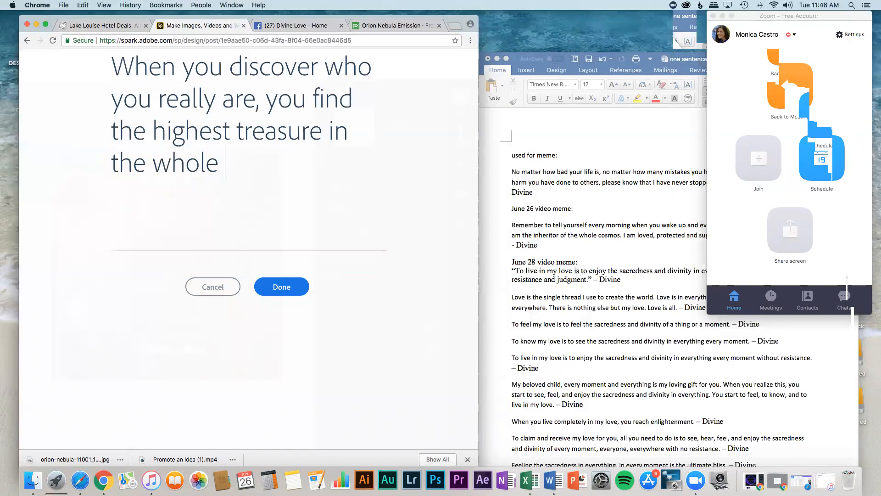
type("cosmos!")
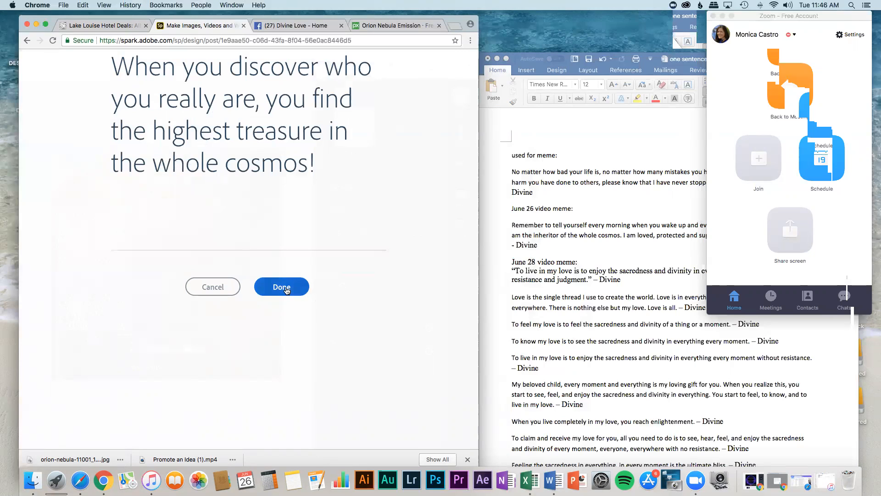
left_click(282, 287)
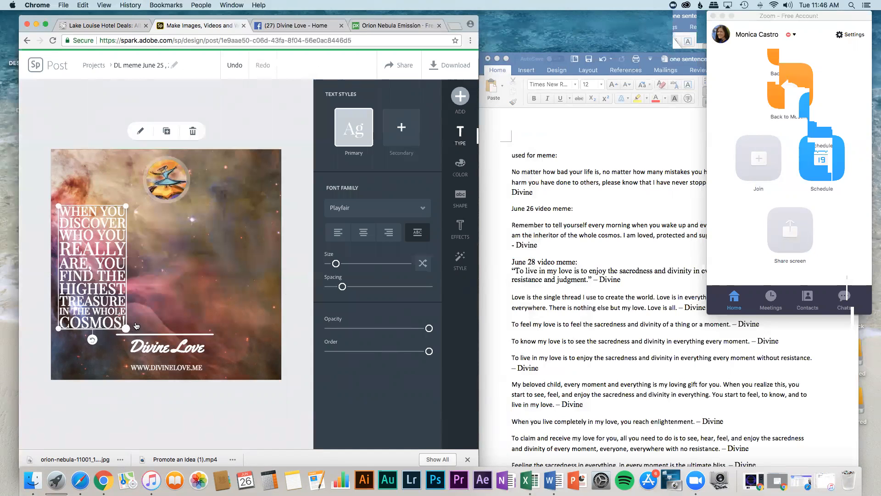
left_click_drag(98, 225, 99, 227)
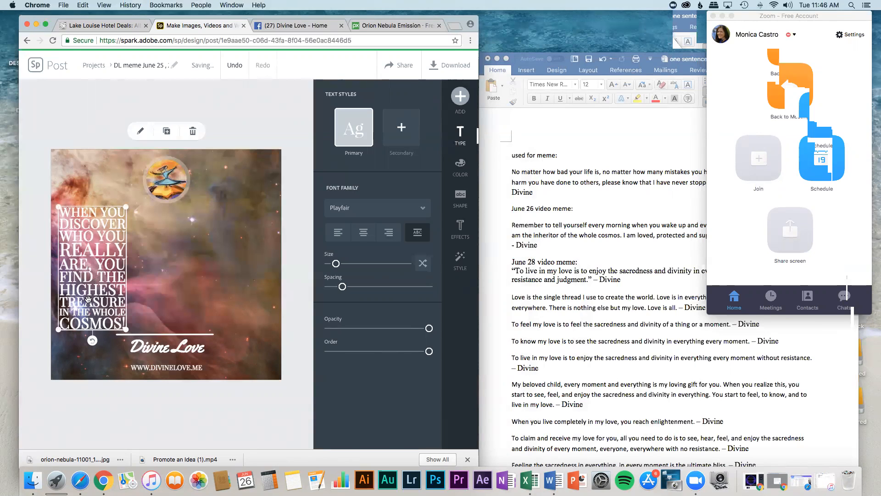
Reopen the quote text, add line breaks after "discover" and "are,", and remove the stray space before "who"
double_click(103, 317)
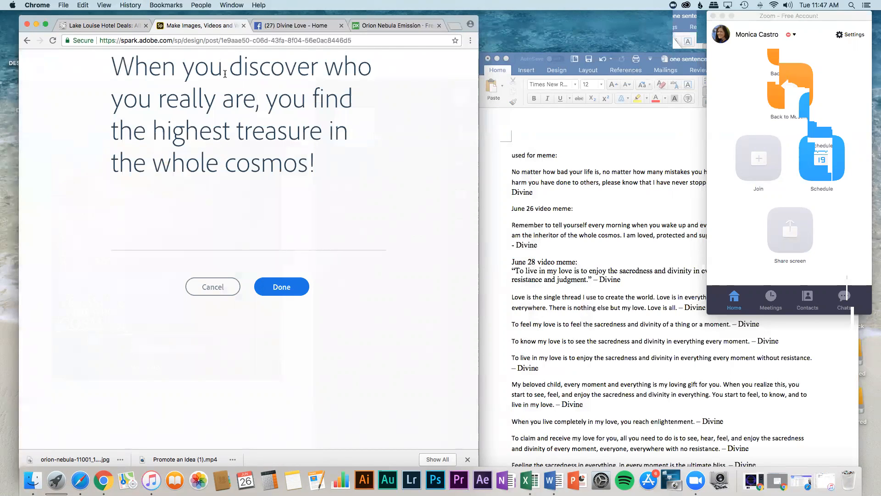
left_click(321, 67)
key("Return")
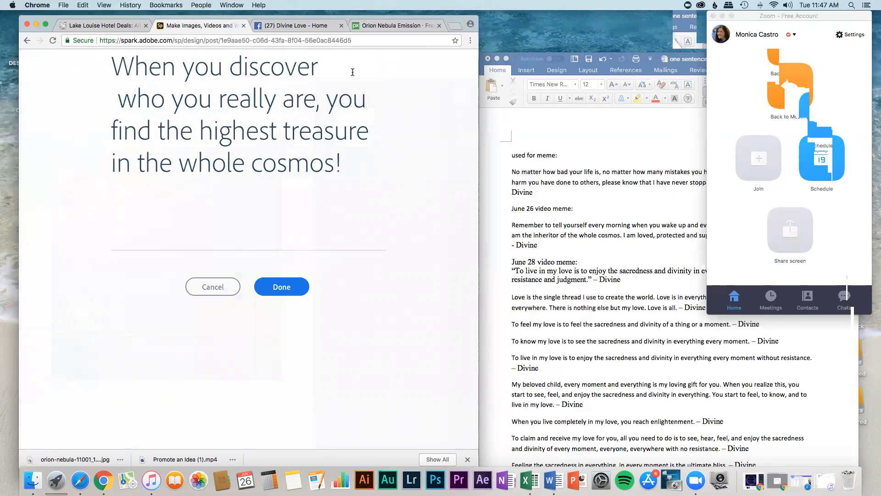
left_click(324, 98)
key("Return")
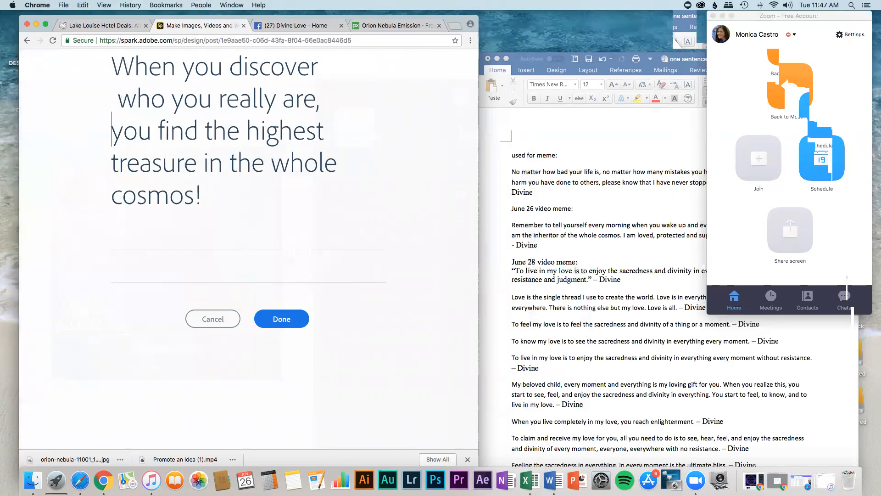
left_click(119, 98)
key("BackSpace")
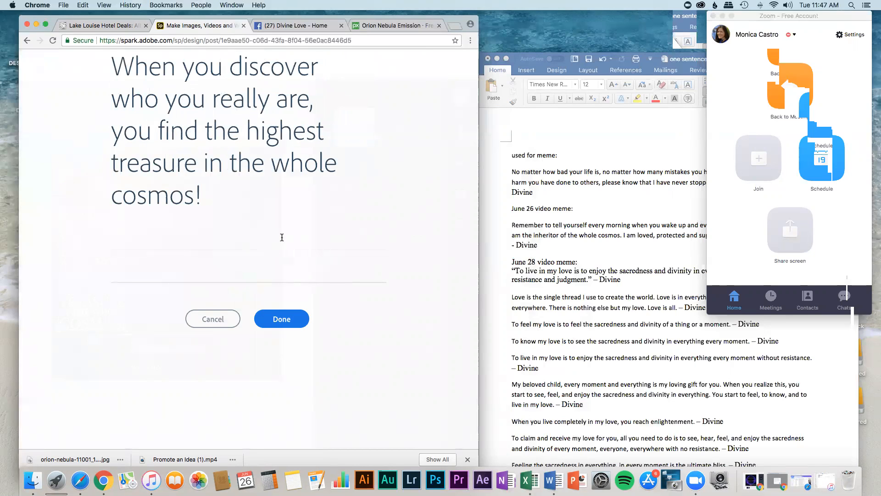
Add line breaks before "highest" and "in the whole cosmos!", apply the text, and adjust the quote's position slightly
left_click(246, 133)
key("Return")
left_click(287, 165)
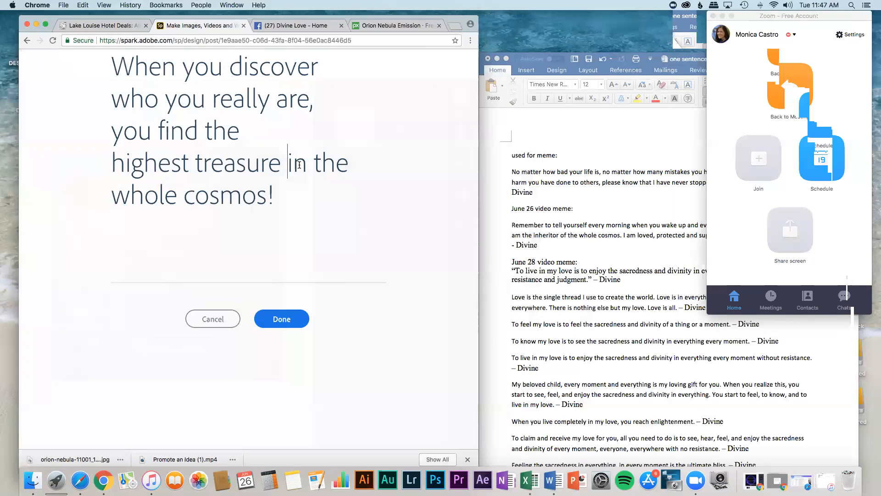
key("Return")
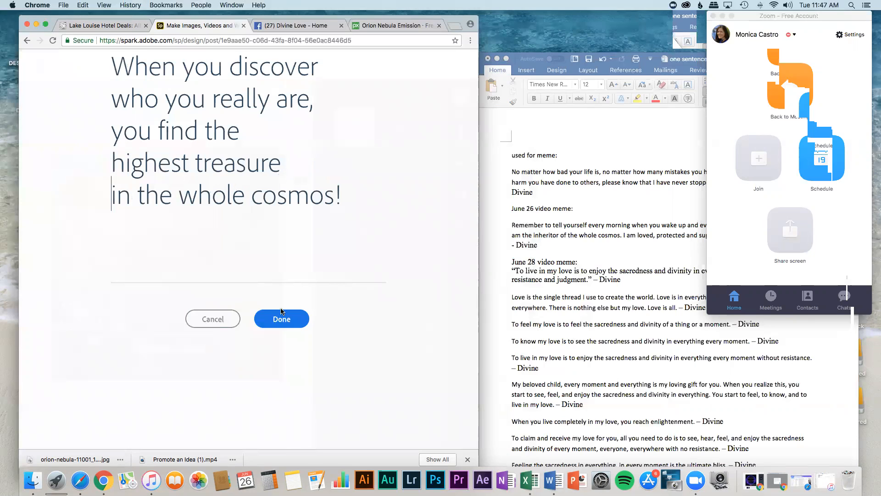
left_click(281, 319)
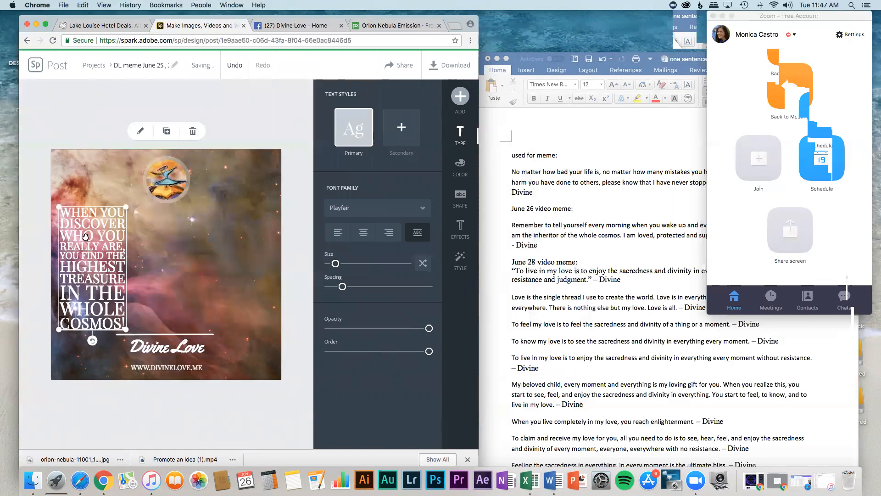
left_click_drag(108, 260, 109, 258)
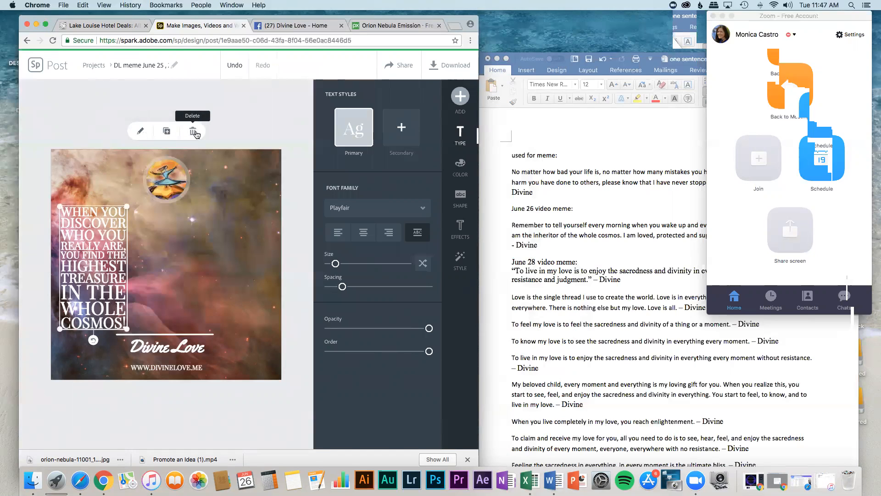
Duplicate the white quote text and place the copy just to the right of the original
left_click(166, 132)
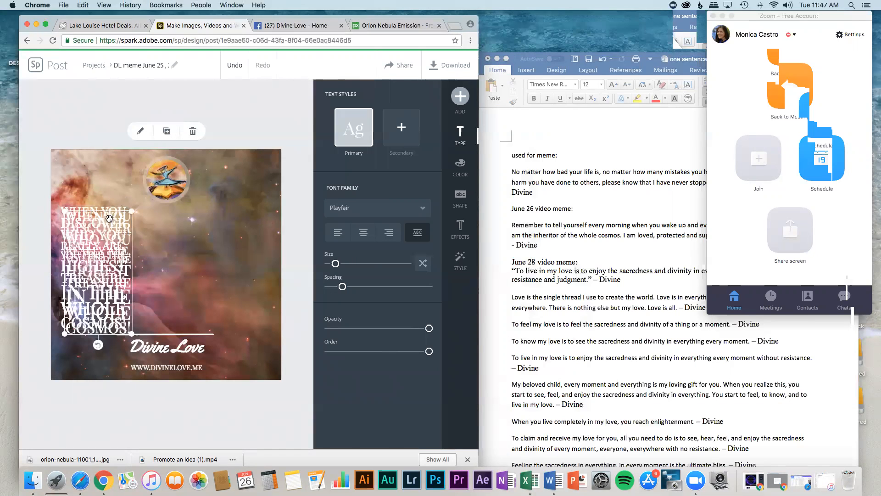
left_click_drag(105, 225, 177, 225)
left_click(177, 225)
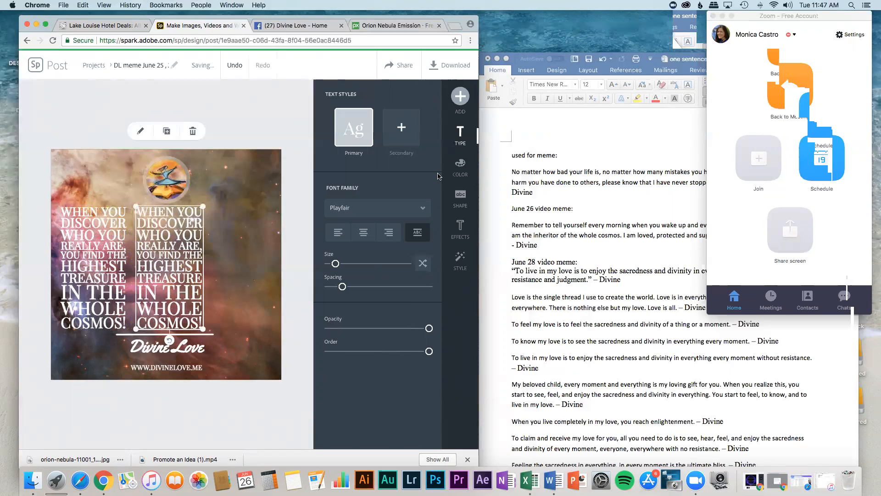
Colour the duplicated quote black and lower its opacity to a little under half
left_click(460, 166)
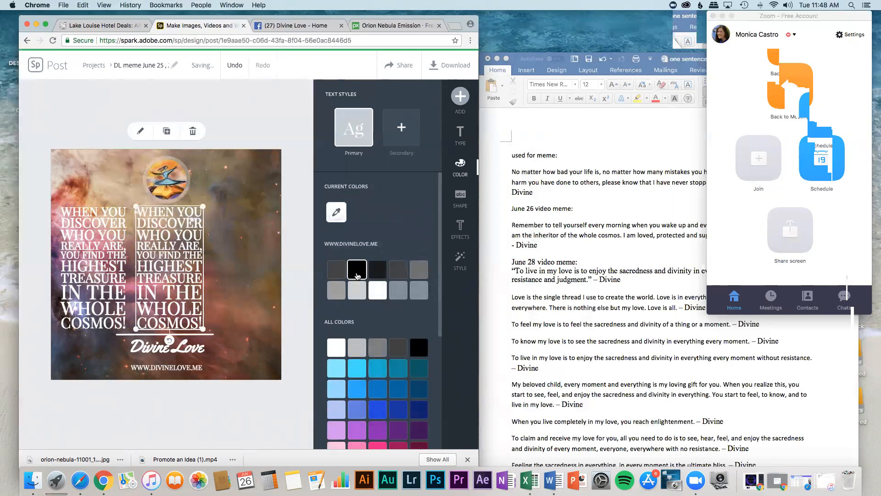
left_click(358, 276)
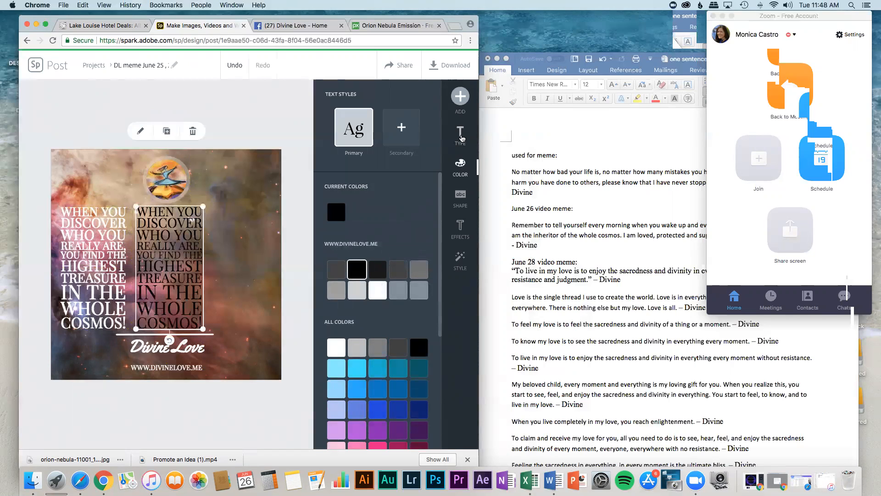
left_click(461, 138)
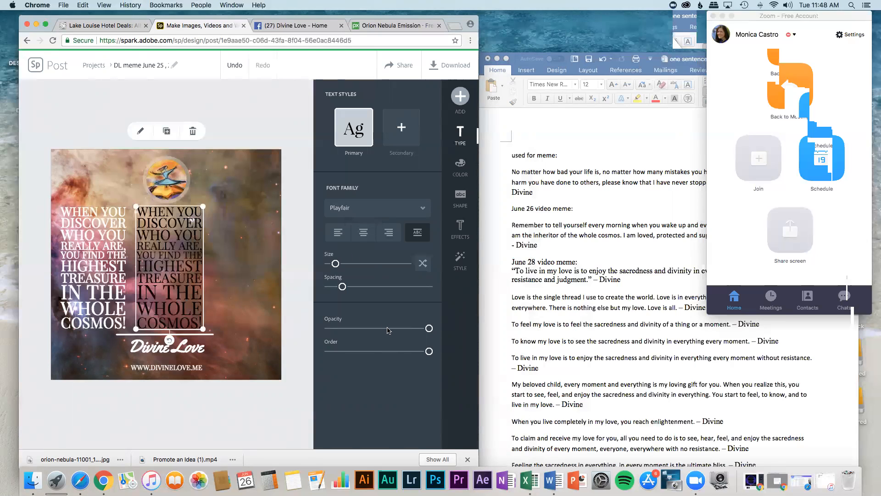
left_click_drag(429, 329, 366, 329)
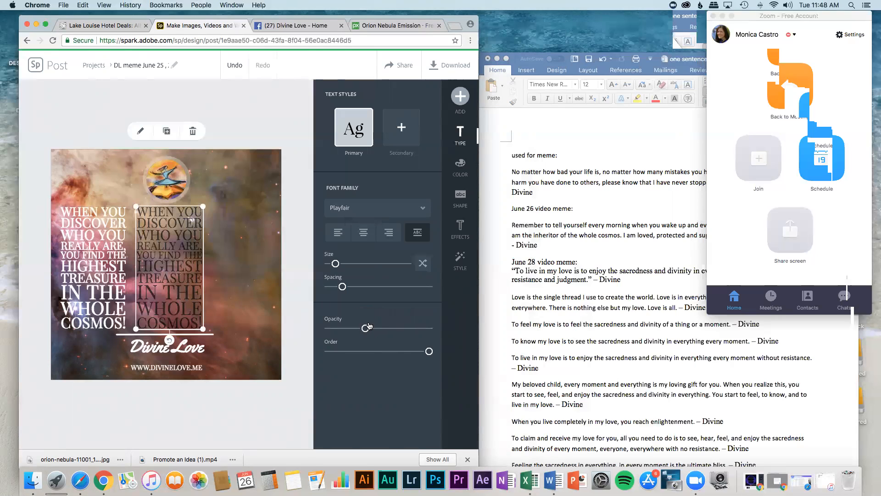
Move the white quote partly off the design's left edge, then centre the black copy below the logo and nudge it down slightly
left_click(109, 219)
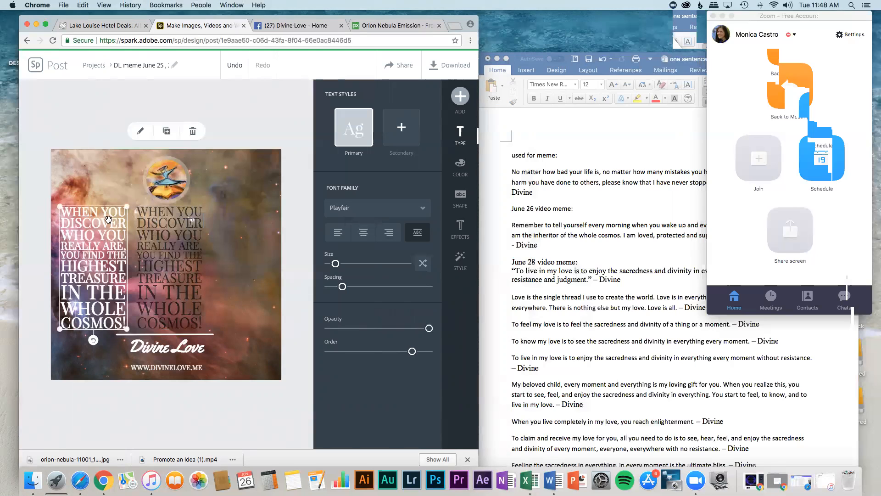
left_click_drag(108, 219, 83, 219)
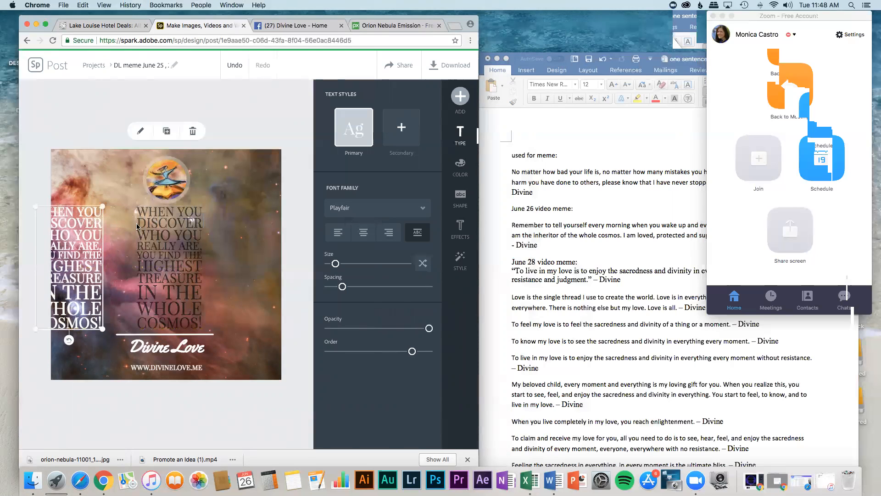
left_click(175, 225)
mouse_move(176, 225)
left_mouse_down()
mouse_move(185, 228)
mouse_move(168, 228)
mouse_move(178, 221)
mouse_move(179, 238)
mouse_move(164, 241)
mouse_move(185, 242)
mouse_move(175, 242)
left_mouse_up()
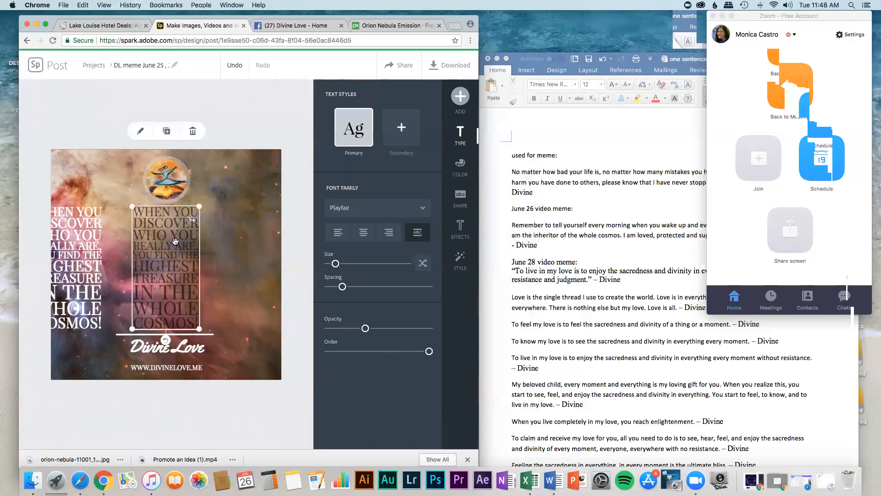
key("Down")
key("Down")
key("Down")
key("Down")
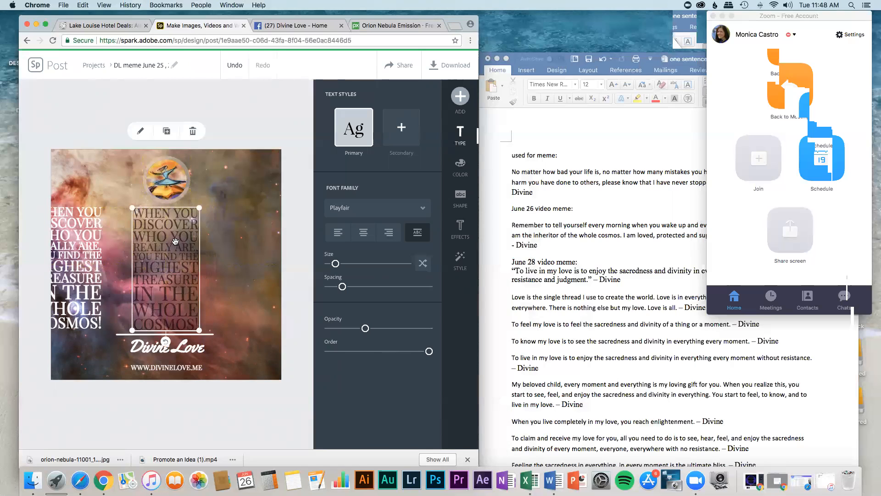
Nudge the black copy of the quote slightly upward
key("Up")
key("Up")
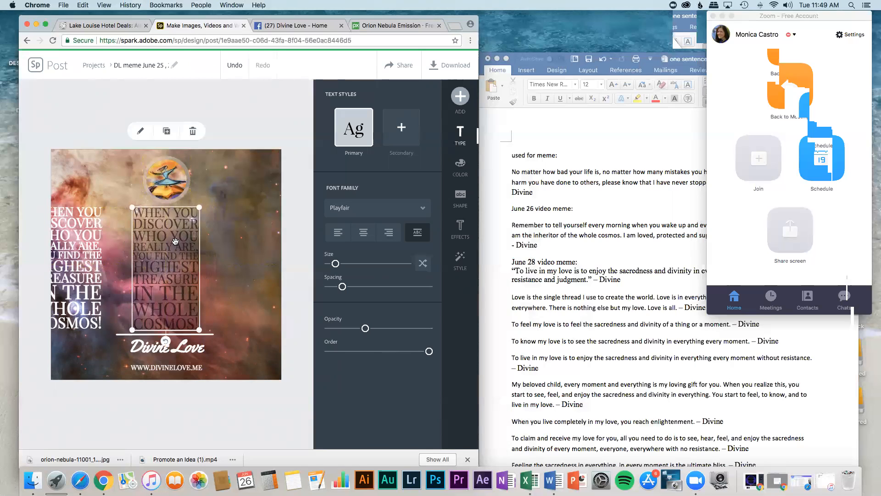
left_click(87, 245)
left_click_drag(81, 242, 179, 236)
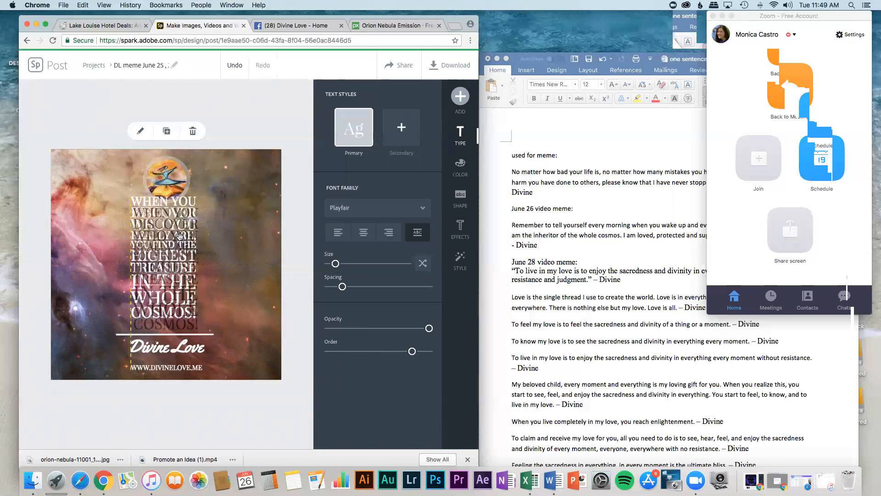
key("super+z")
Send the black copy of the quote back in the stacking order so it lies behind the white quote
left_click(160, 247)
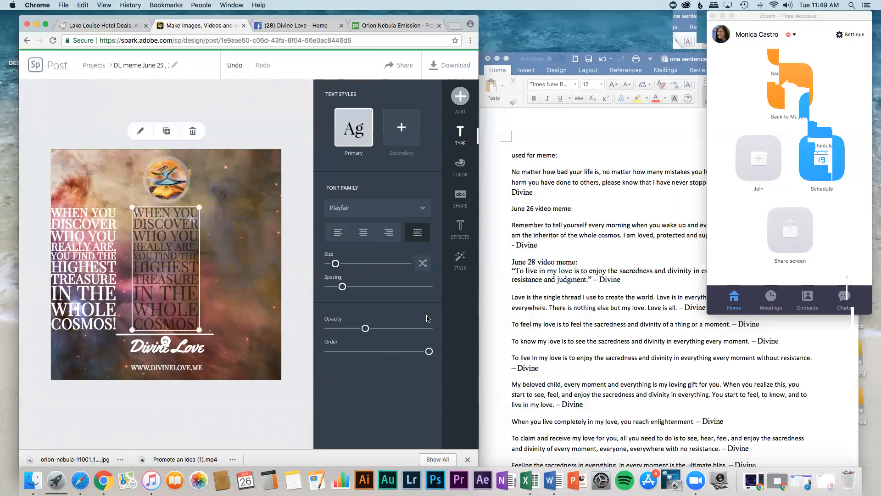
left_click(342, 350)
left_click_drag(363, 351, 430, 355)
left_click_drag(428, 352, 353, 355)
Place the white quote over the black copy, offset slightly up and left so the copy forms a shadow
left_click(106, 260)
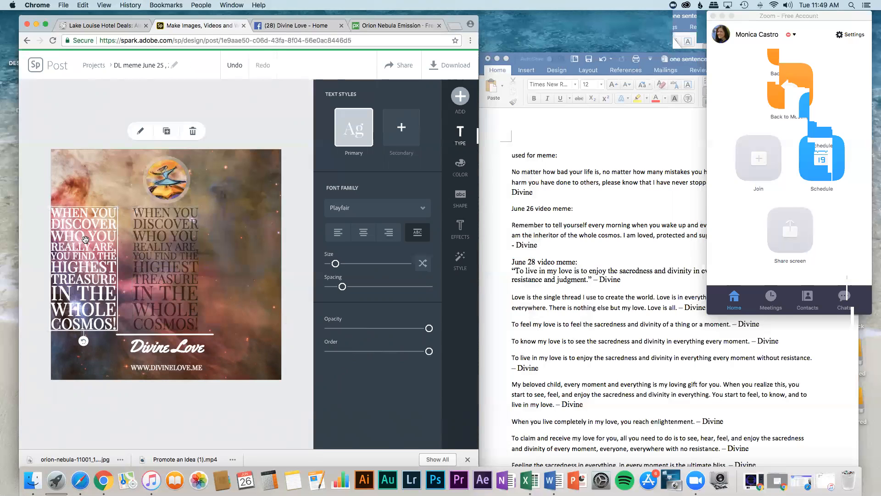
left_click_drag(87, 239, 166, 241)
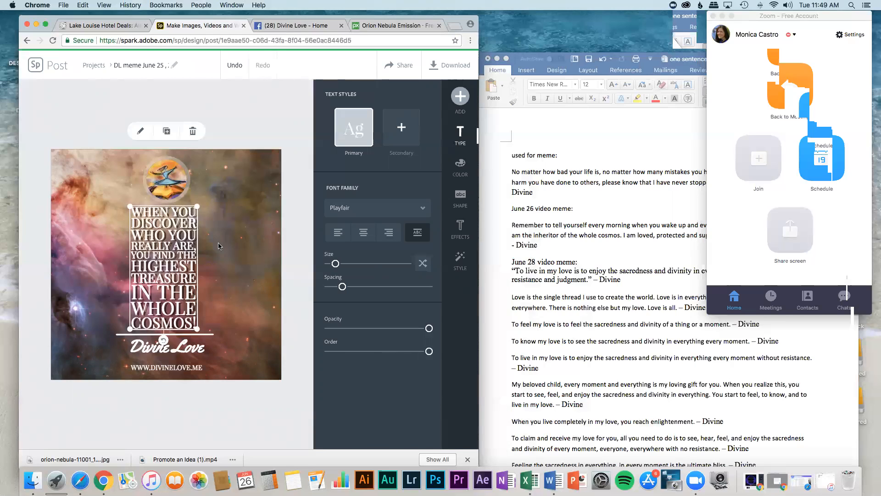
Try the Darken filter on the nebula background, and restore the filter to None
left_click(218, 246)
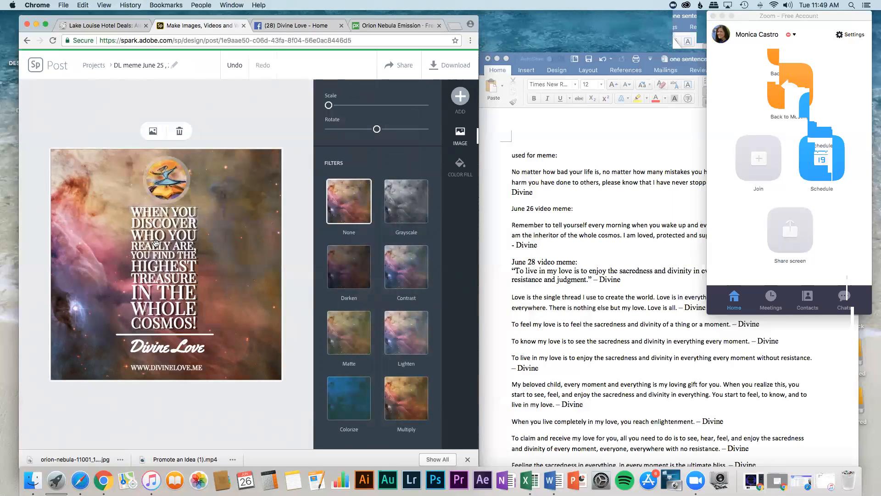
left_click(354, 266)
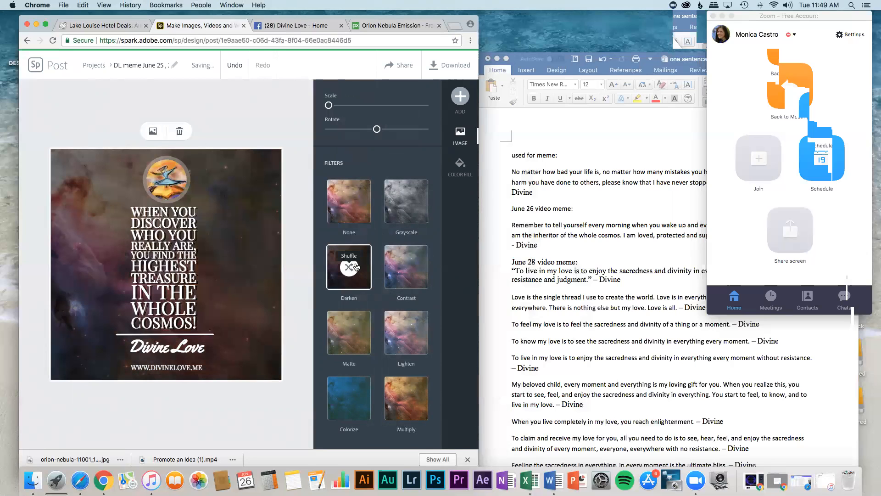
left_click(362, 217)
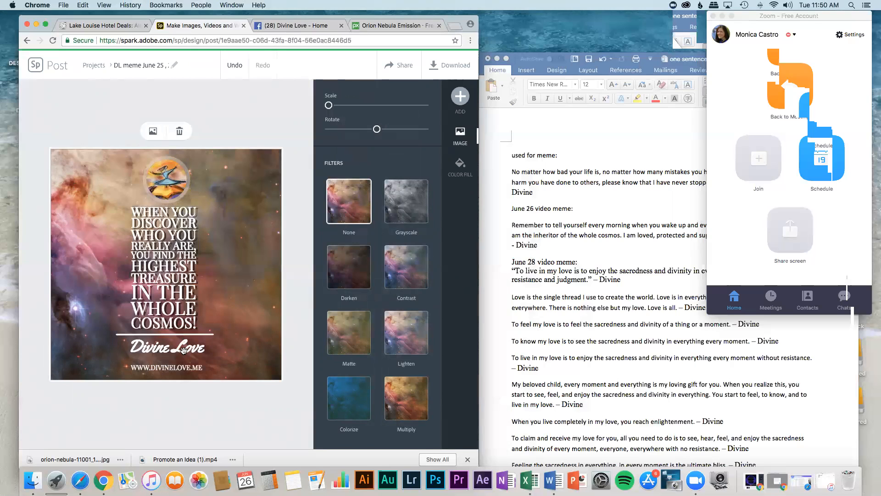
Nudge the white horizontal line beneath the quote leftward, away from its centred position
left_click(183, 350)
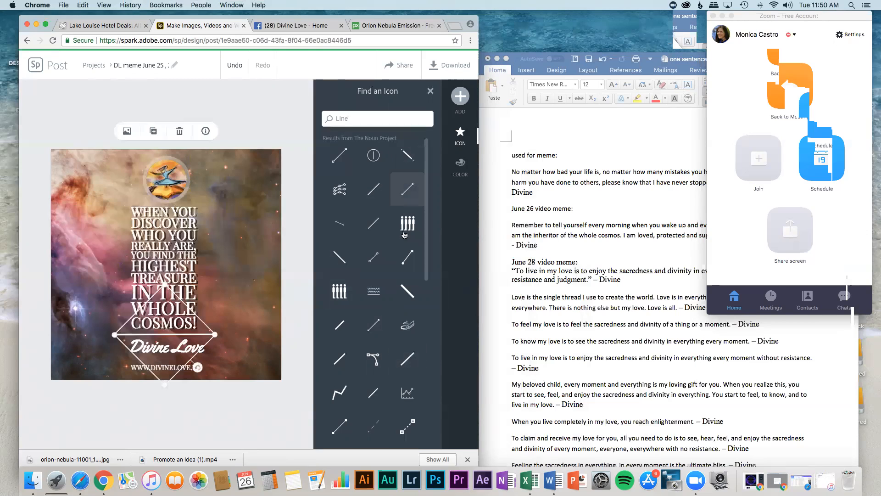
left_click(291, 243)
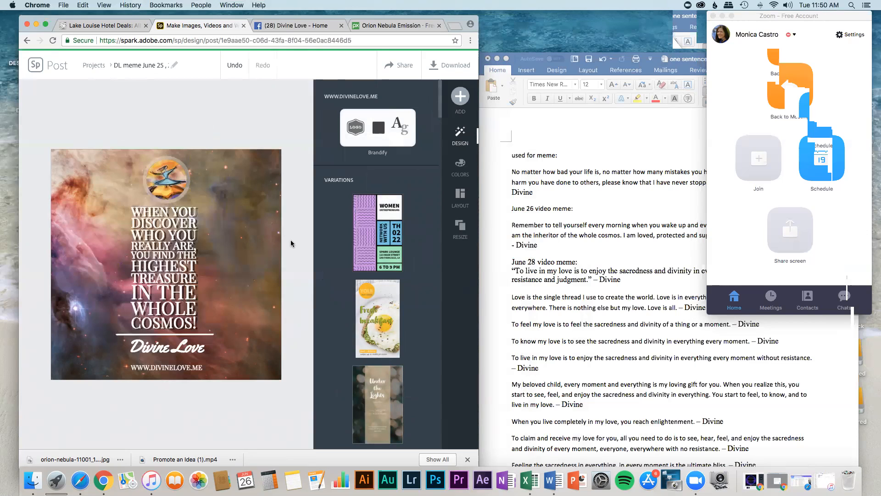
left_click(202, 334)
key("Left")
key("Left")
key("Left")
key("Left")
key("Left")
key("Left")
key("Left")
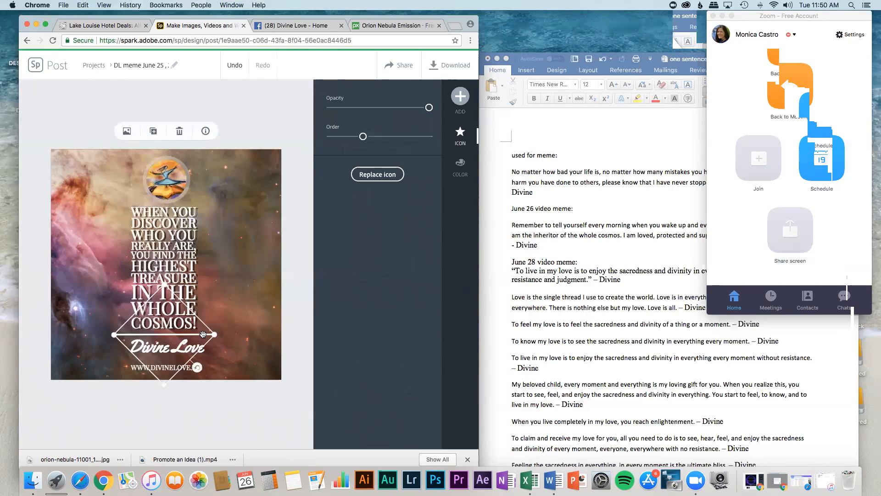
key("Left")
key("Left")
key("Left")
key("Left")
key("Left")
key("Left")
key("Left")
key("Left")
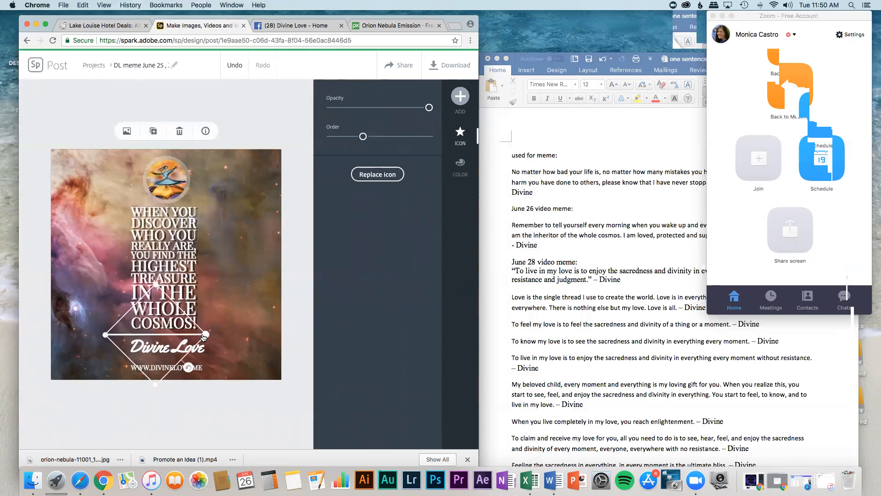
key("Left")
key("Left")
key("Left")
key("Left")
key("Left")
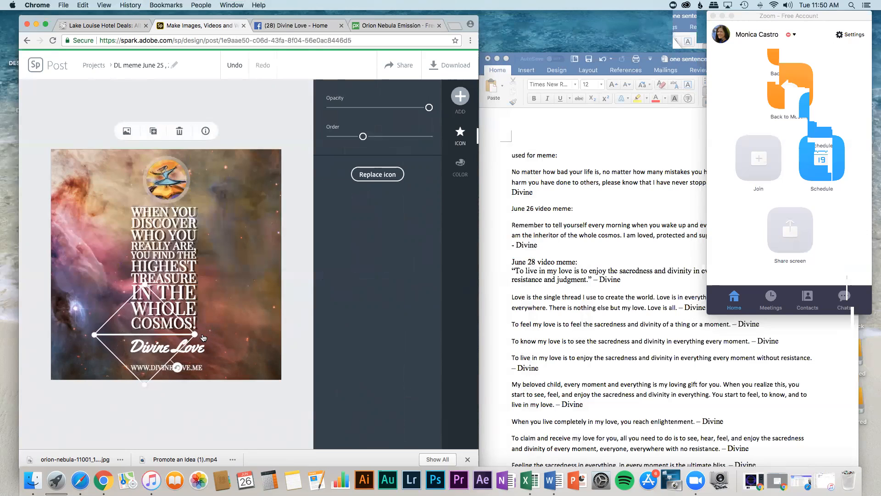
Open the "Divine Love" text for editing and close the editor without altering the wording
left_click(200, 351)
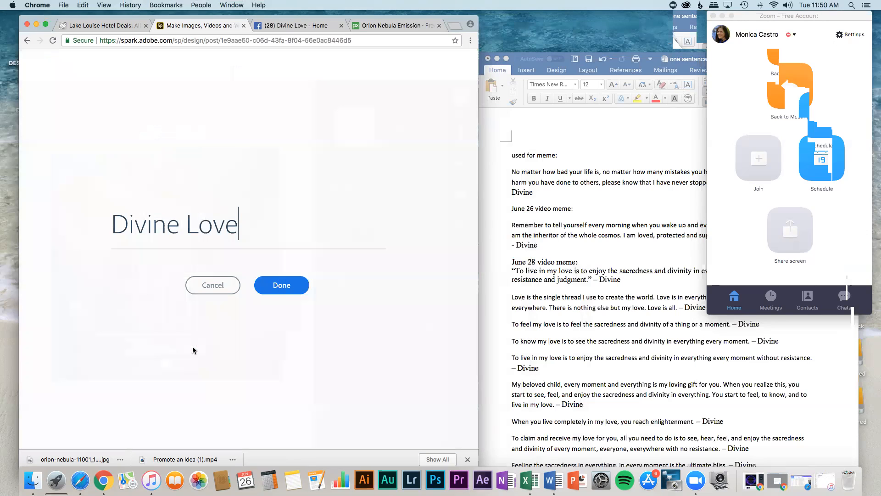
left_click(193, 347)
left_click(281, 286)
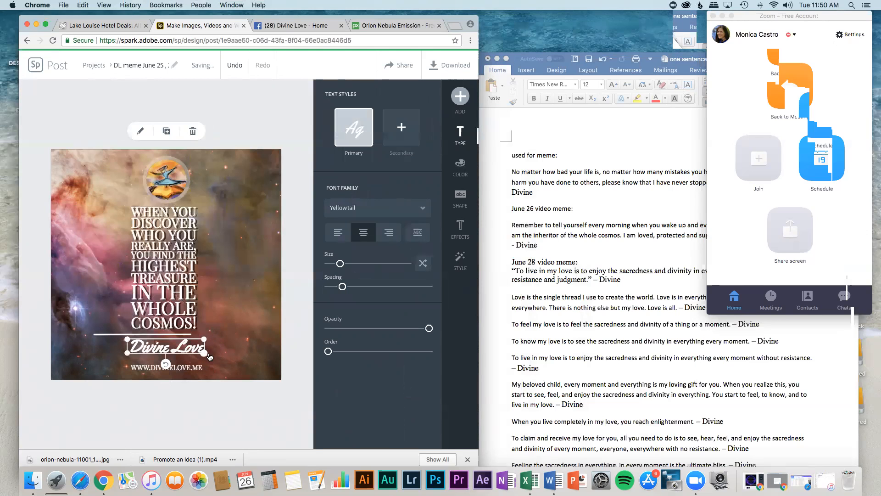
Nudge the white horizontal line rightward until it is centred above the "Divine Love" text again
left_click(107, 354)
left_click(110, 336)
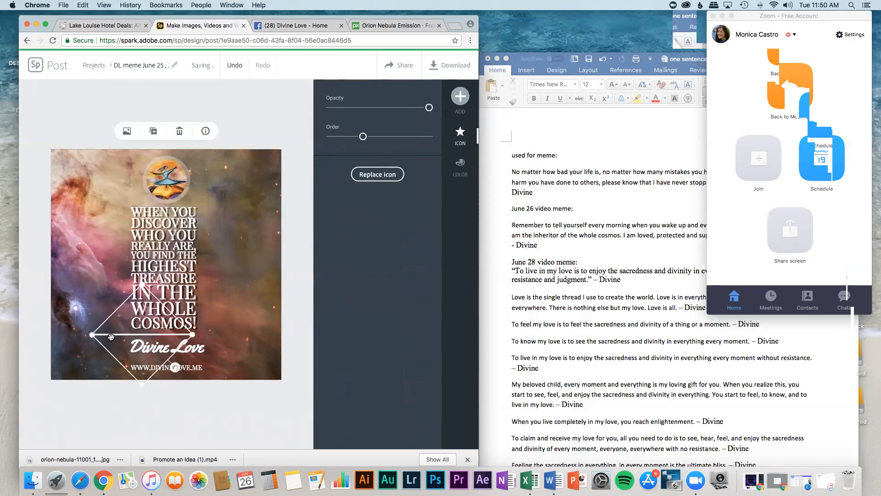
key("Right")
key("Right")
key("Right")
key("Right")
key("Right")
key("Right")
key("Right")
key("Right")
key("Right")
key("Right")
key("Right")
key("Right")
key("Right")
key("Right")
key("Right")
key("Right")
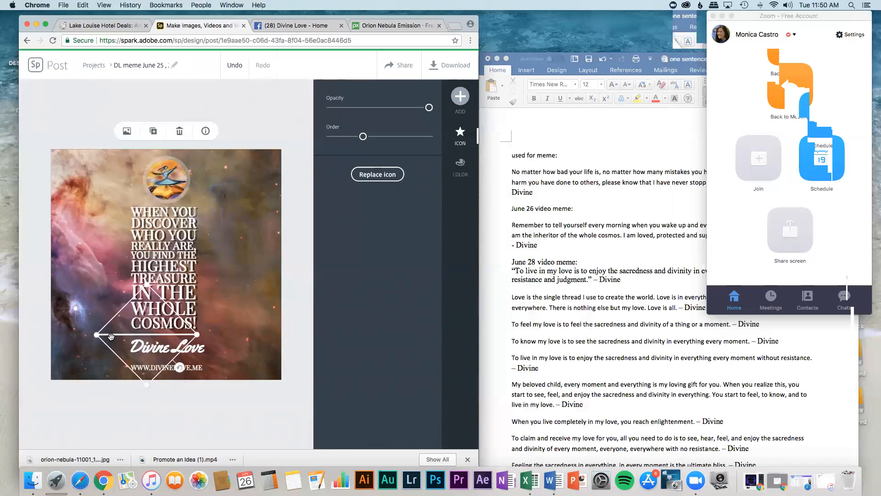
key("Right")
key("Right")
key("Right")
key("Right")
key("Right")
key("Right")
key("Right")
key("Right")
key("Right")
key("Right")
key("Right")
key("Right")
key("Right")
key("Right")
key("Right")
key("Right")
key("Right")
key("Right")
key("Right")
key("Right")
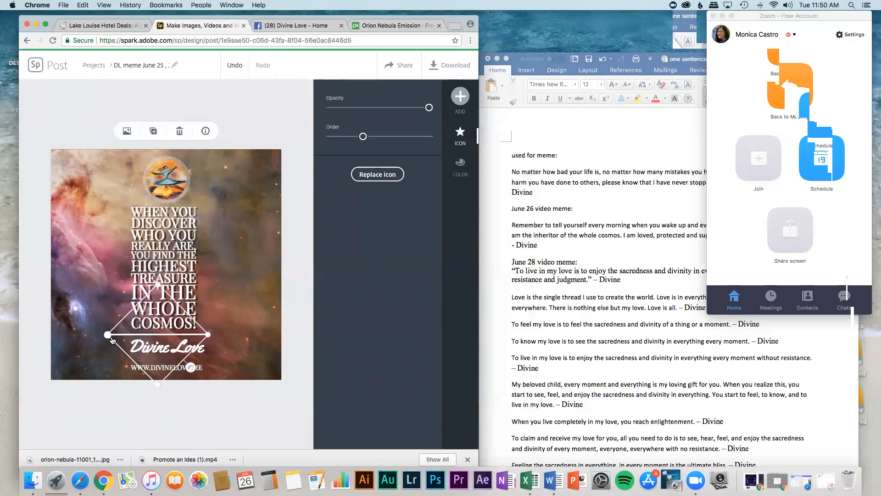
key("Right")
key("Right")
key("Right")
key("Right")
key("Right")
key("Right")
key("Right")
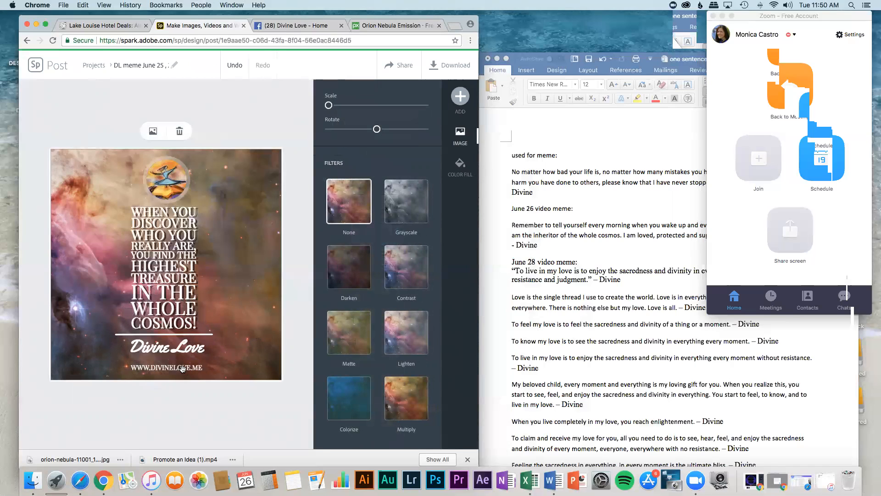
double_click(183, 368)
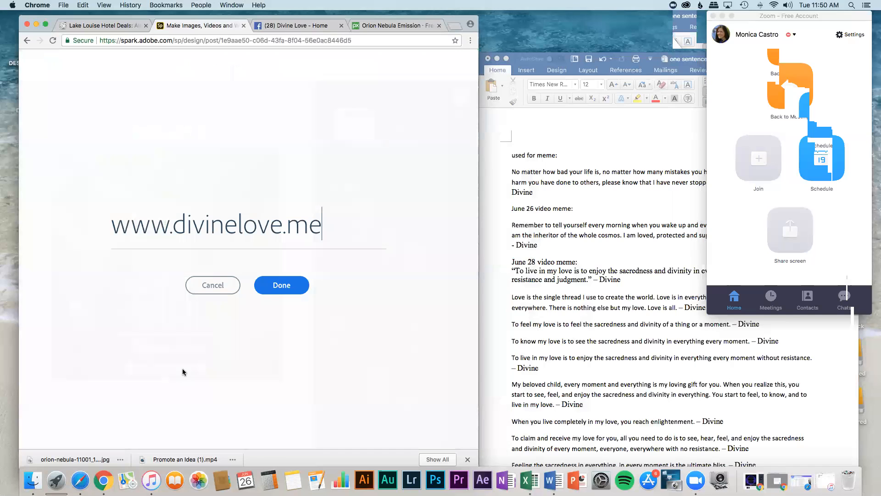
left_click(280, 287)
left_click(242, 341)
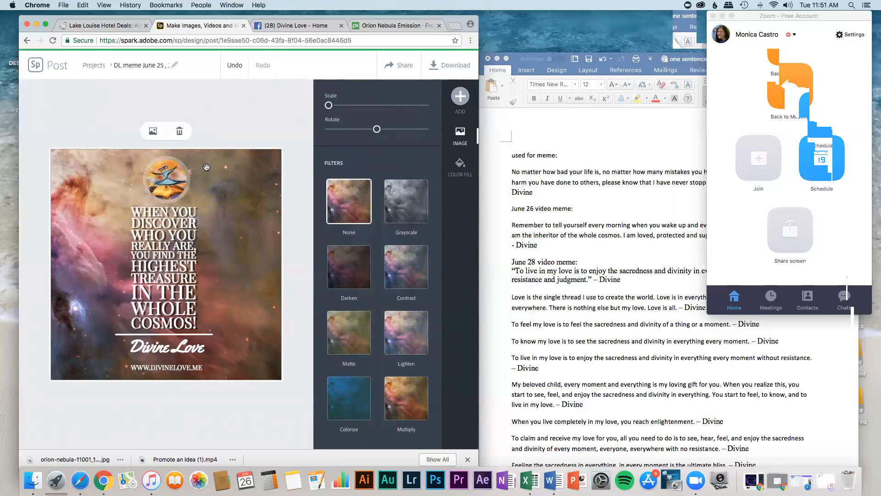
Examine the options for adding icons, logos and photos, and inspect the round logo image before deselecting it
left_click(168, 187)
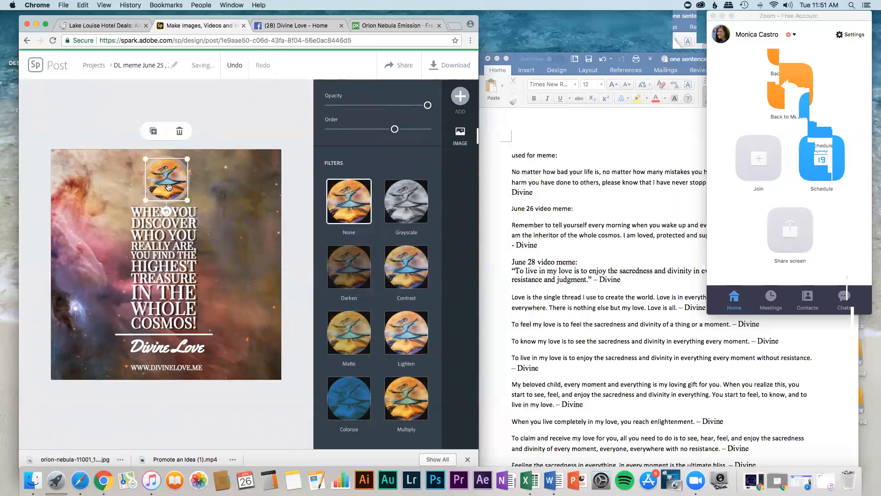
left_click(462, 99)
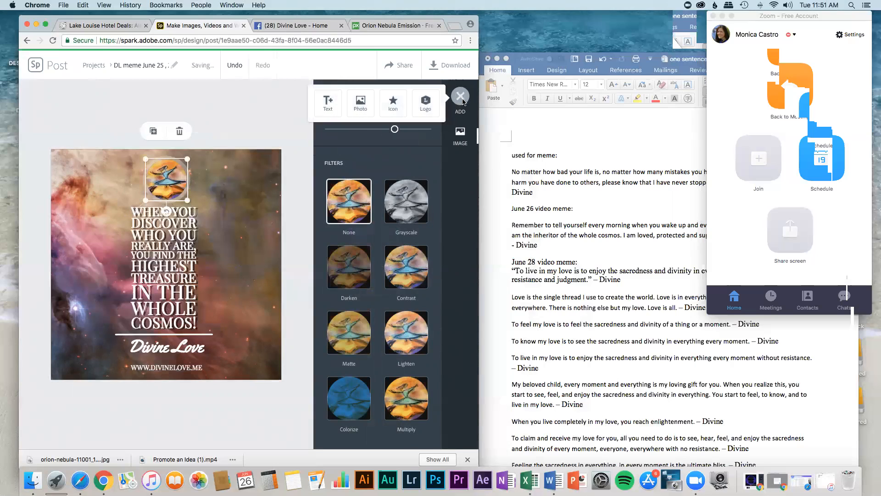
left_click(391, 106)
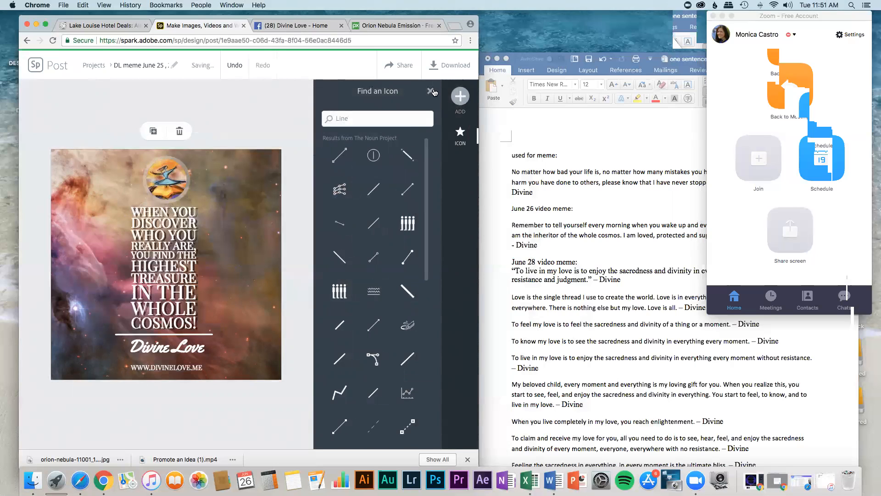
left_click(460, 96)
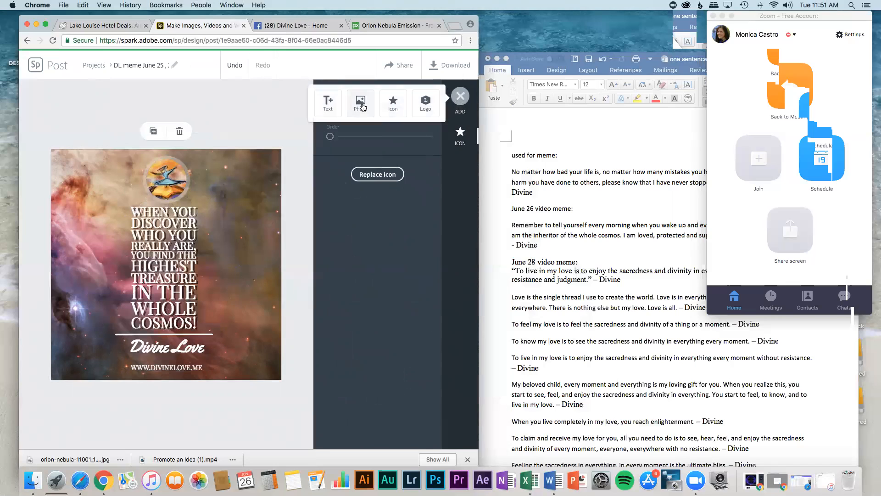
left_click(426, 105)
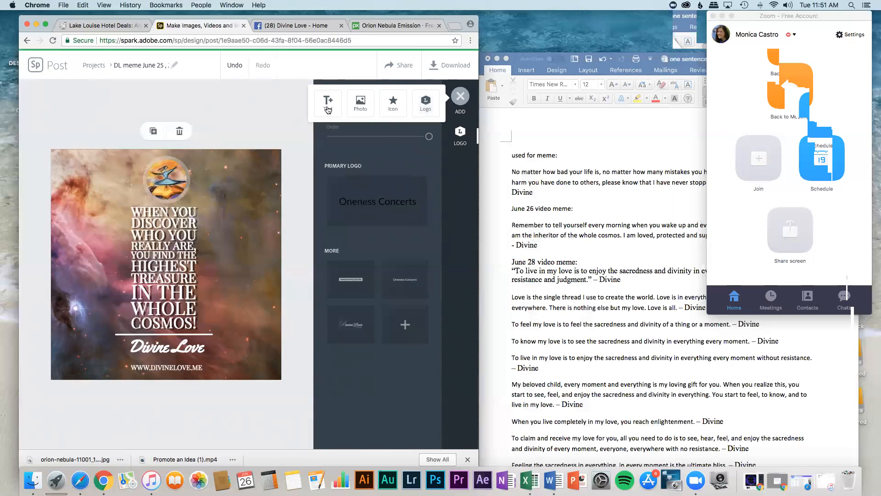
left_click(360, 105)
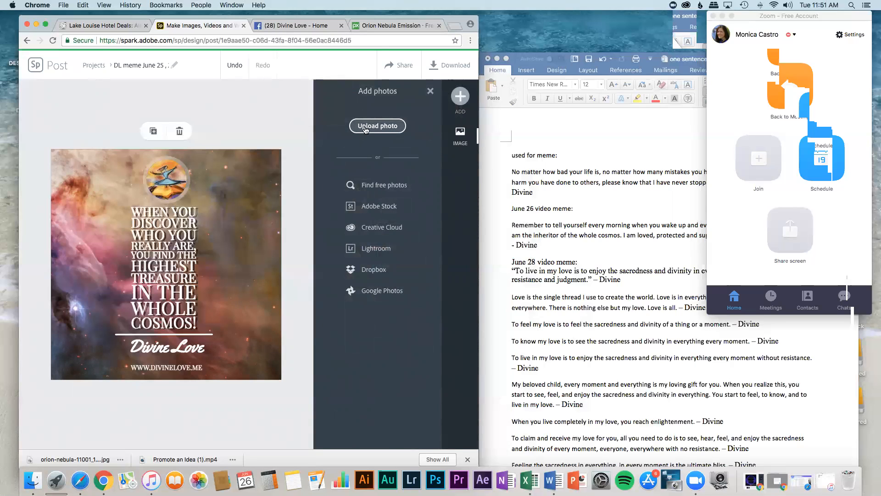
left_click(163, 181)
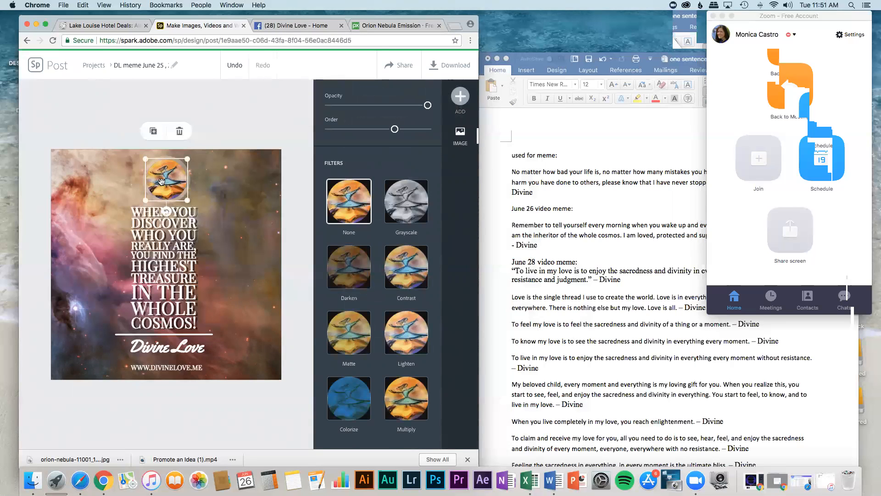
left_click(220, 138)
left_click(175, 177)
left_click(229, 134)
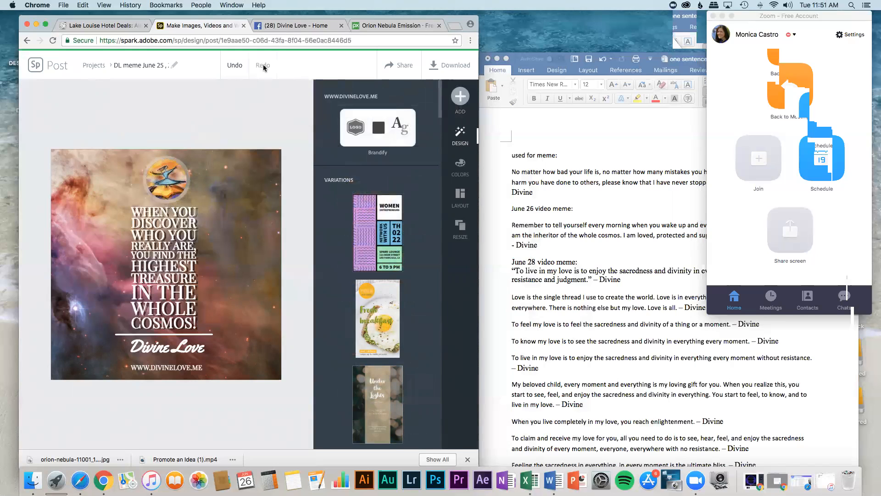
Open the design's sharing options, choose sharing by link, and copy the link
left_click(398, 67)
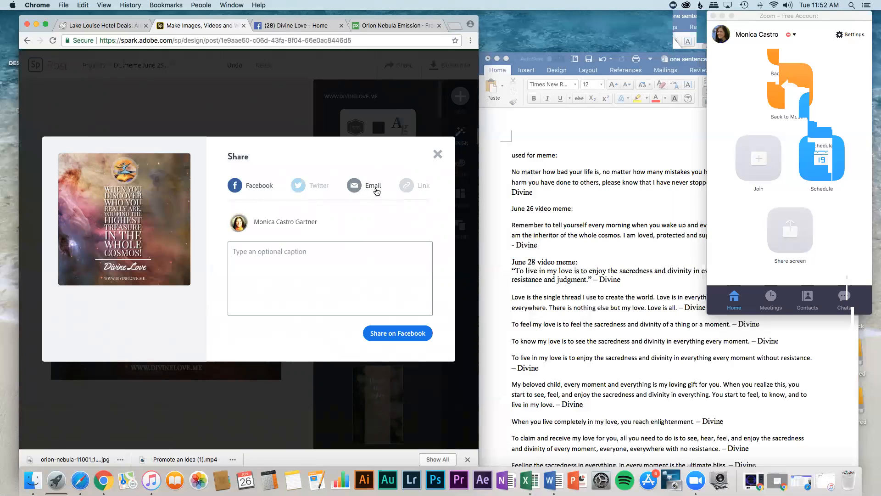
left_click(407, 186)
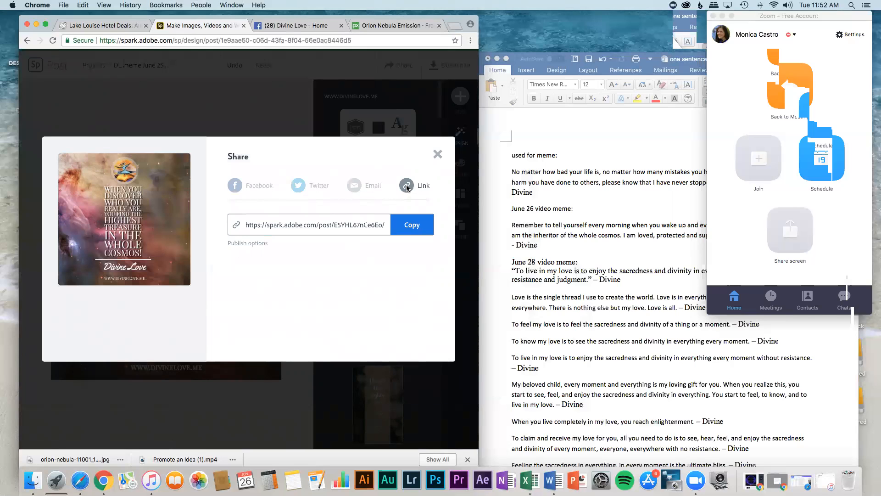
left_click(412, 225)
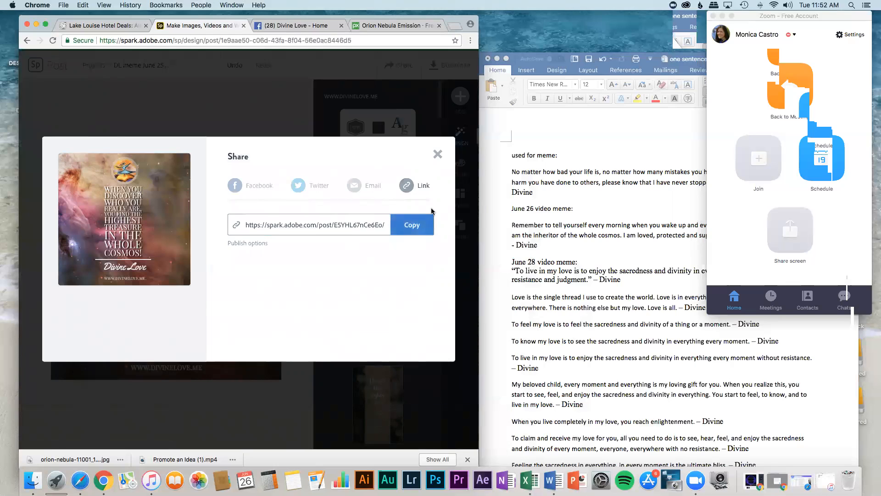
left_click(427, 223)
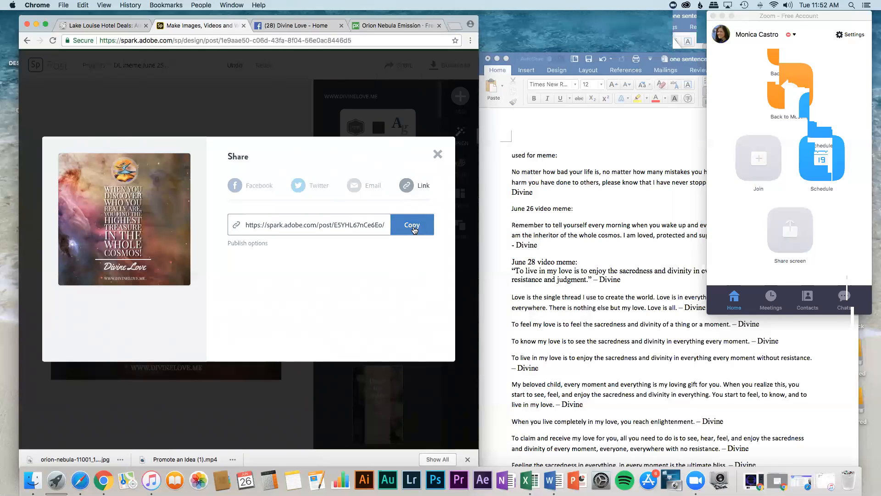
Preview the shared meme by opening the copied link in a new browser tab, and close that tab again
left_click(470, 40)
left_click(496, 44)
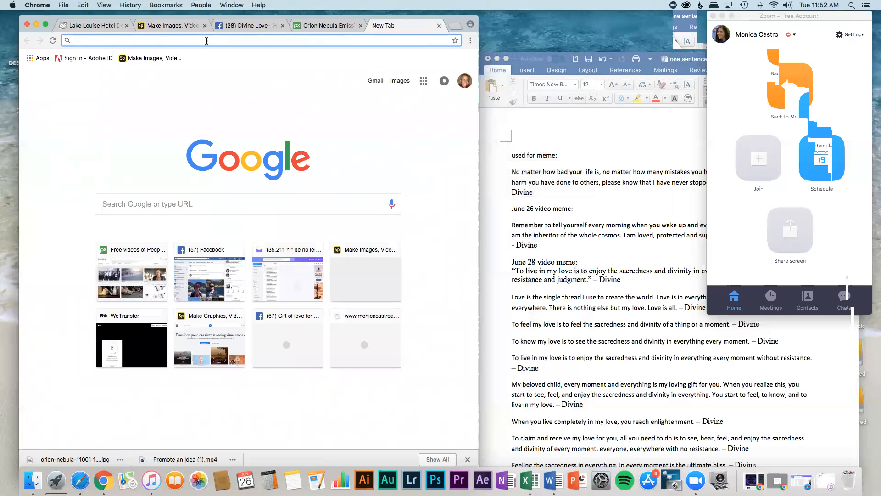
key("super+v")
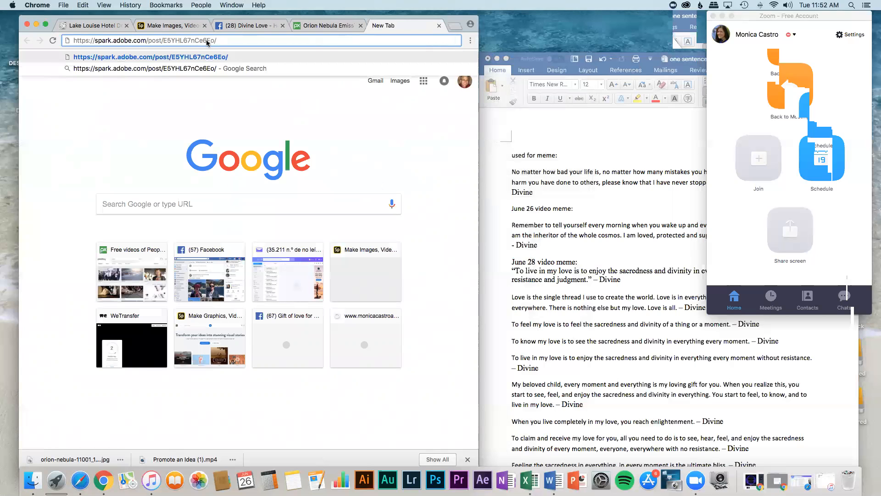
key("Return")
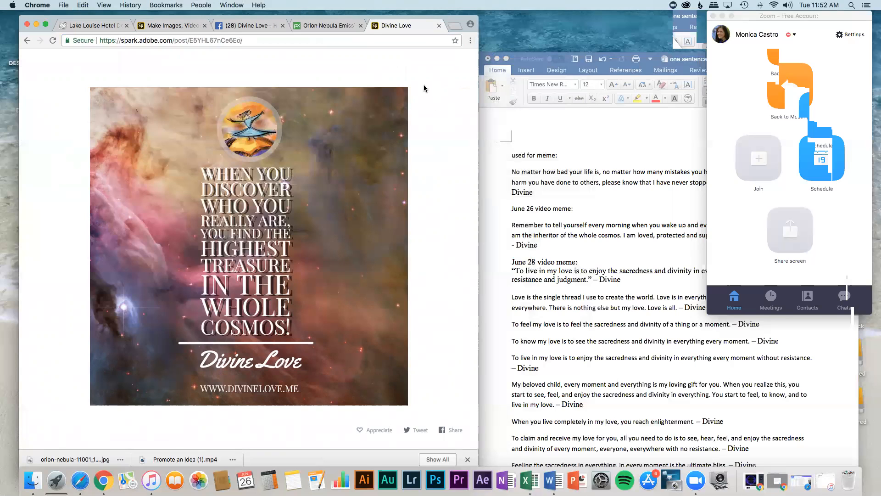
left_click(439, 26)
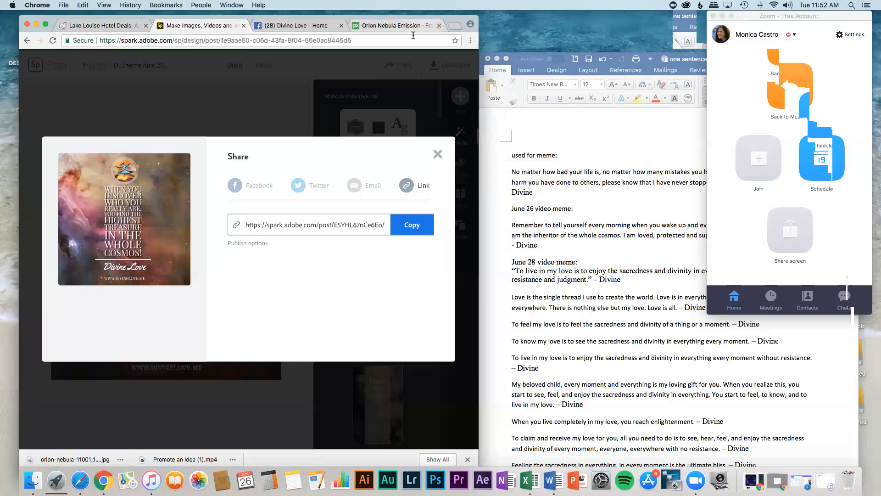
Close the sharing options and download the meme as an image
left_click(437, 157)
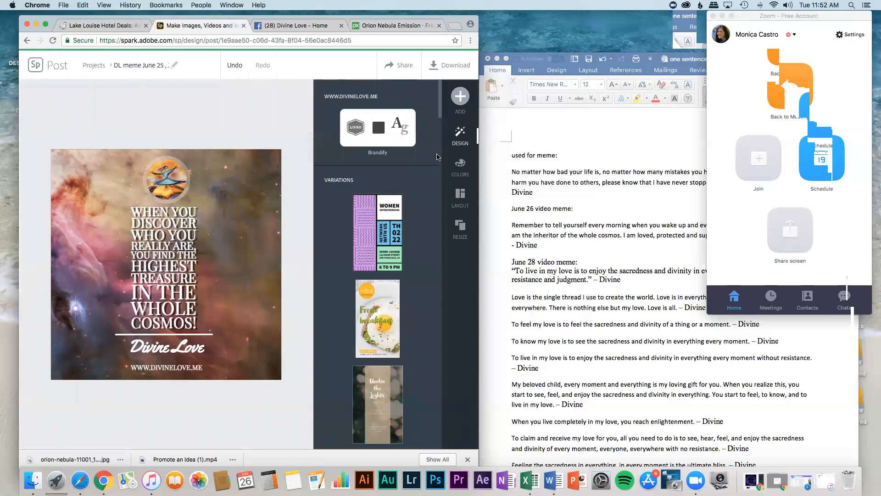
left_click(449, 68)
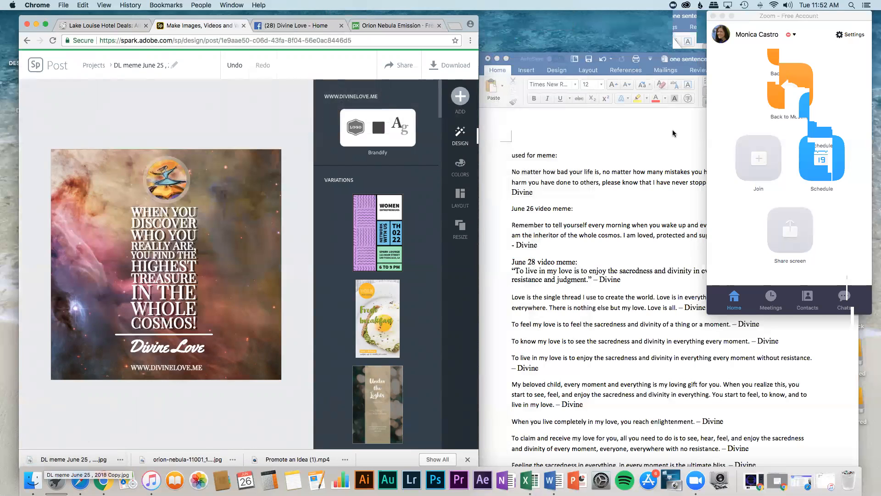
Check today's date, change the date in the project name to June 26, and download the meme under that name
left_click(819, 4)
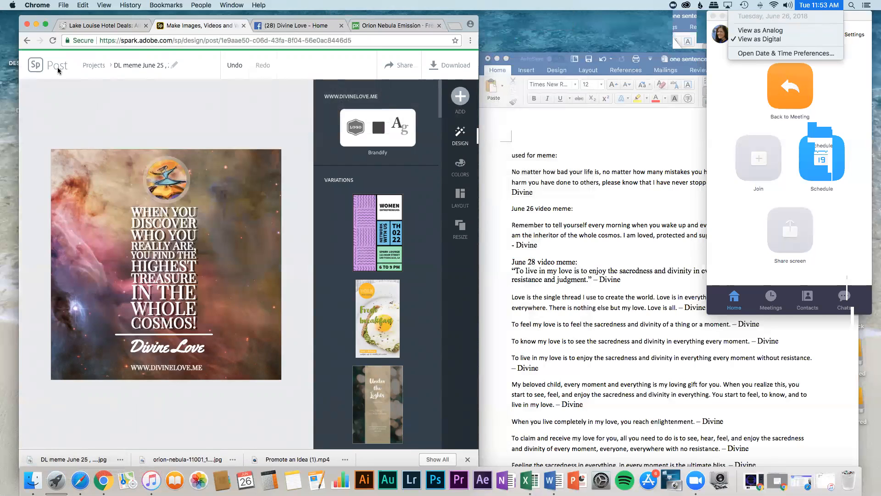
left_click(132, 68)
left_click(133, 65)
left_click(156, 65)
key("BackSpace")
type("6")
key("super+z")
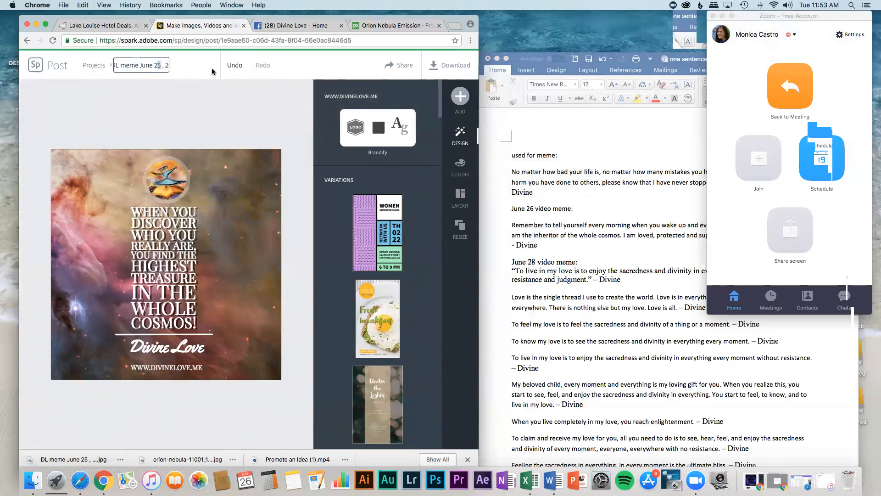
type("6")
key("Return")
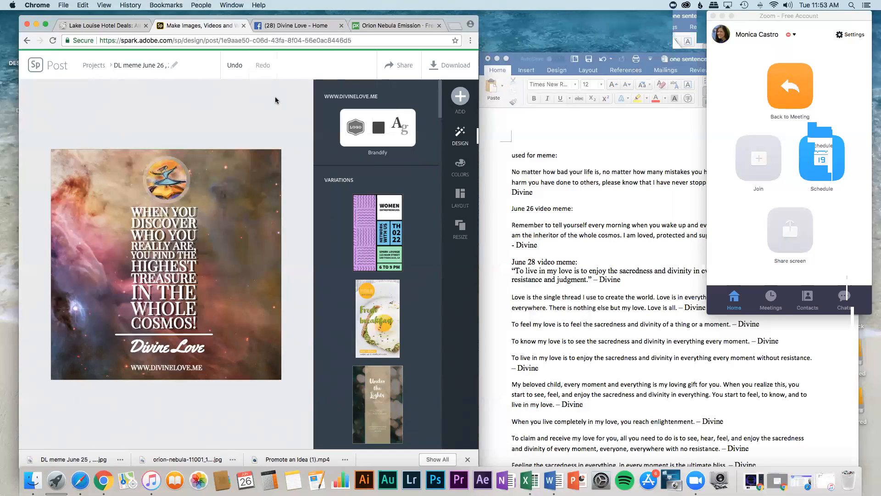
left_click(443, 65)
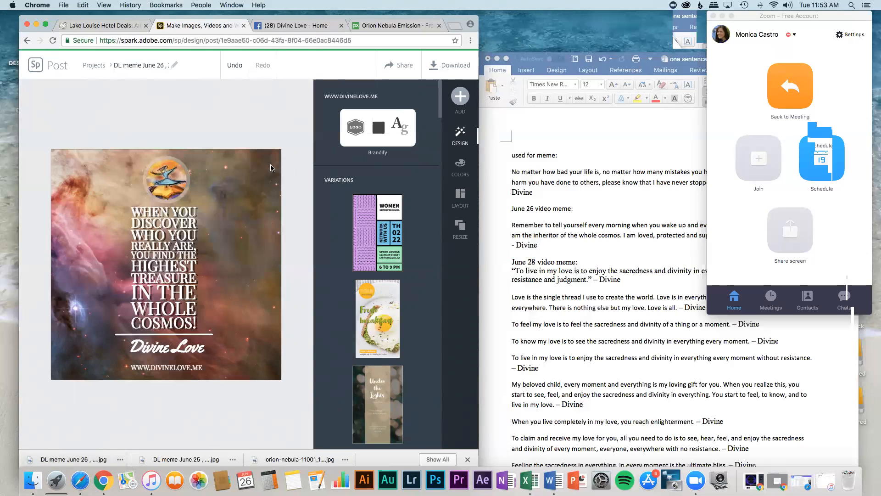
Switch to the Divine Love Facebook page, enlarge the browser window to full screen, and reload the page
left_click(299, 26)
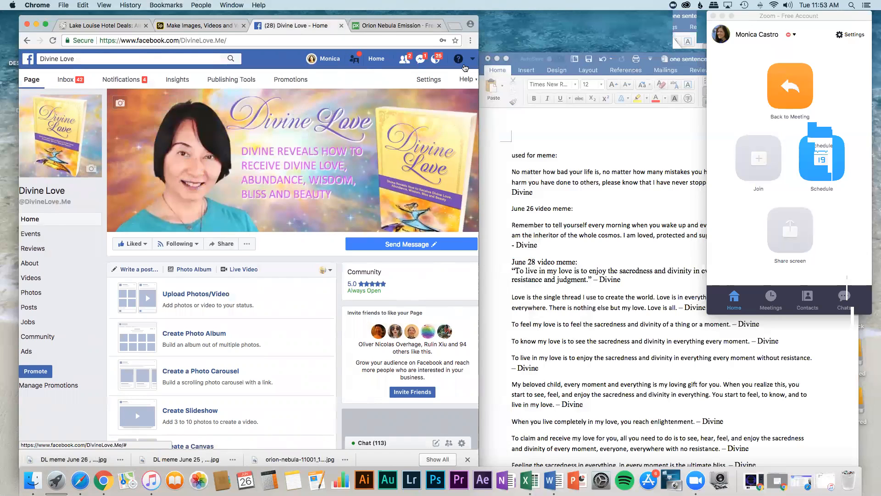
left_click_drag(479, 51, 538, 54)
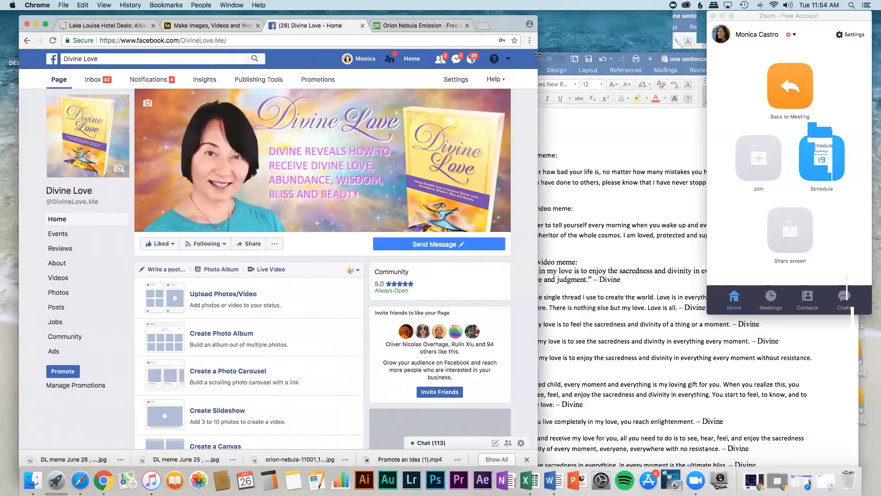
left_click_drag(323, 17, 310, 17)
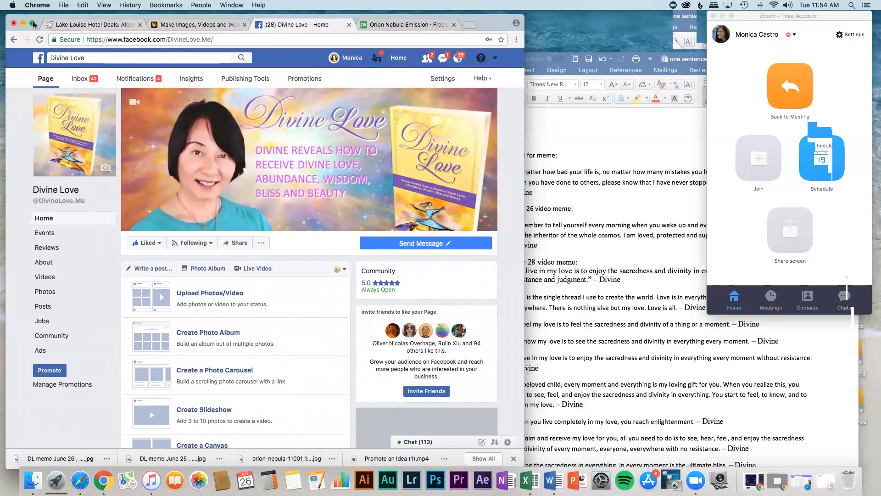
key("ctrl+super+f")
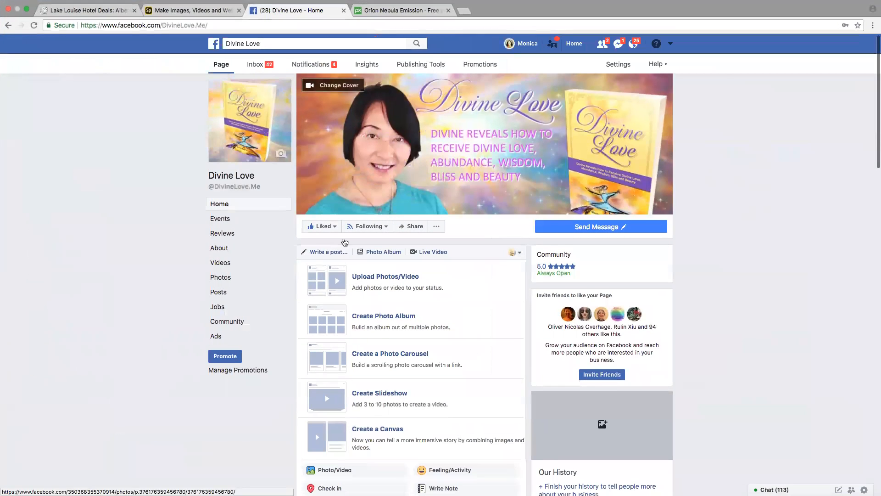
left_click(370, 228)
scroll(476, 243, "down", 1)
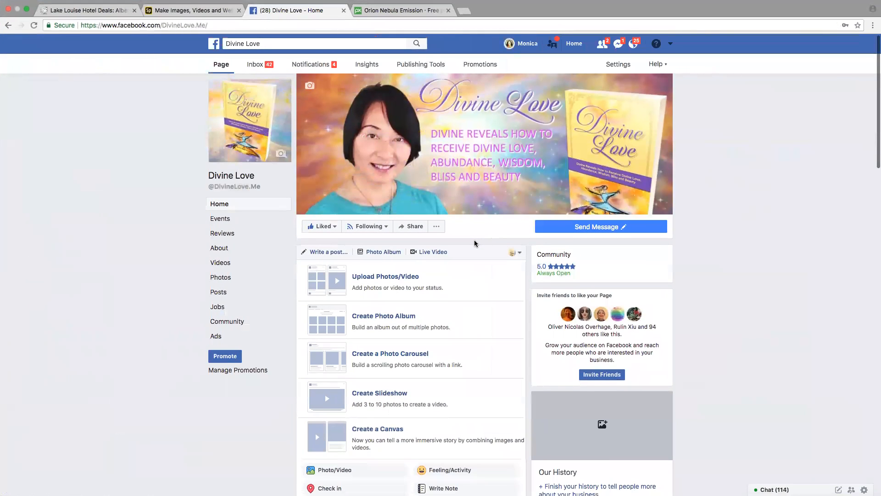
scroll(474, 244, "up", 1)
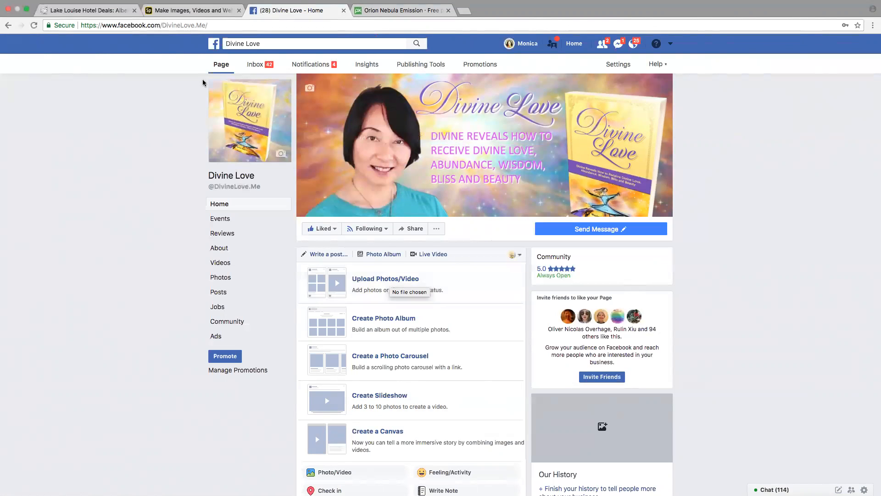
left_click(34, 25)
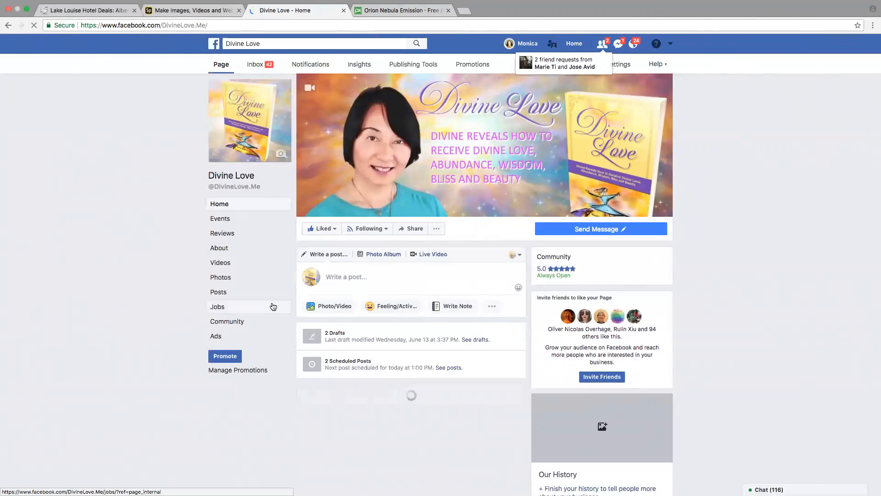
Start a photo post, search the computer for "DL meme", and attach "DL meme June 26 , 2018 Copy.jpg"
left_click(336, 310)
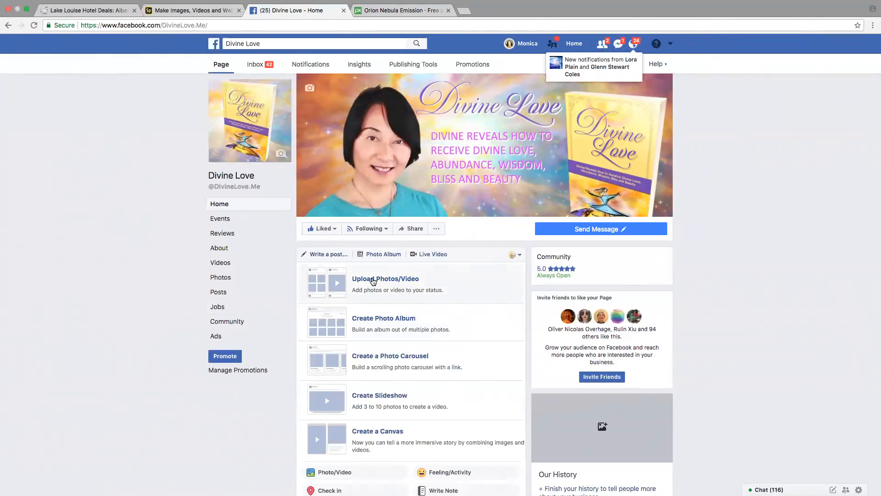
left_click(373, 281)
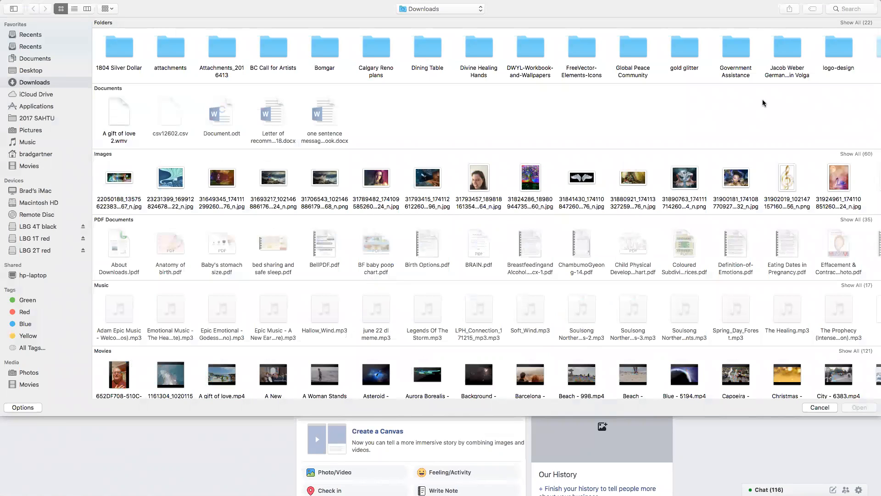
left_click(856, 8)
type("DL")
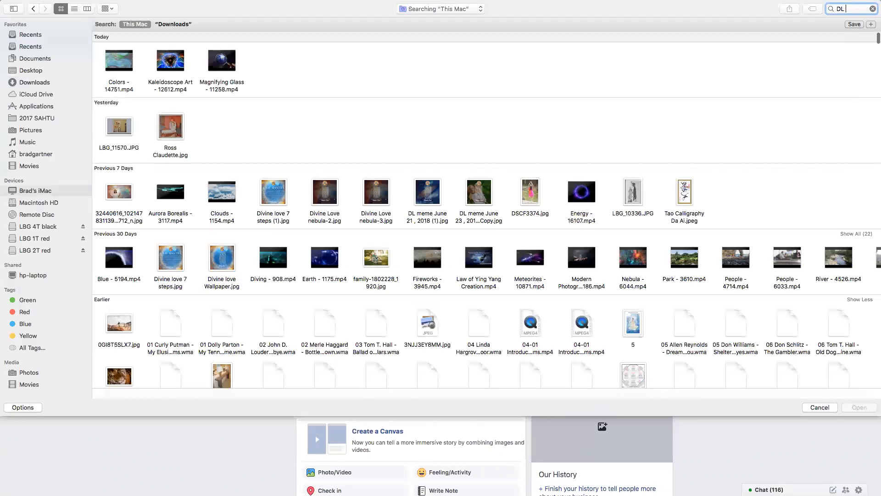
type("meme")
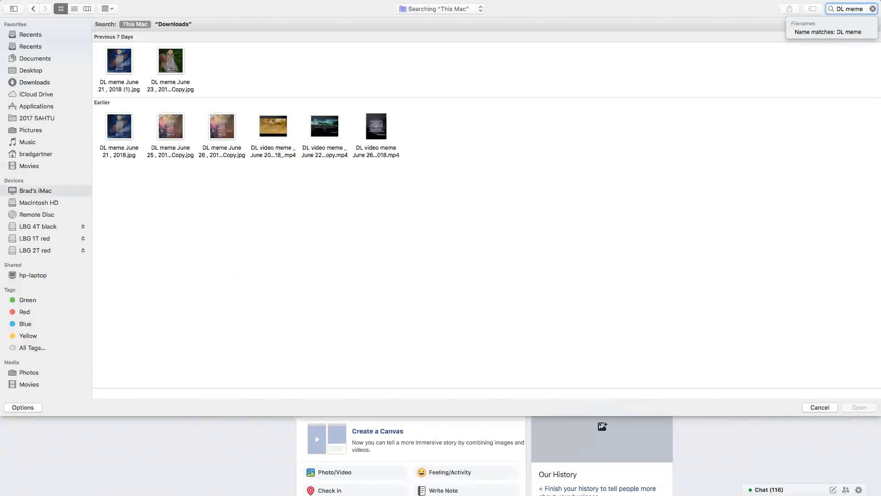
left_click(224, 133)
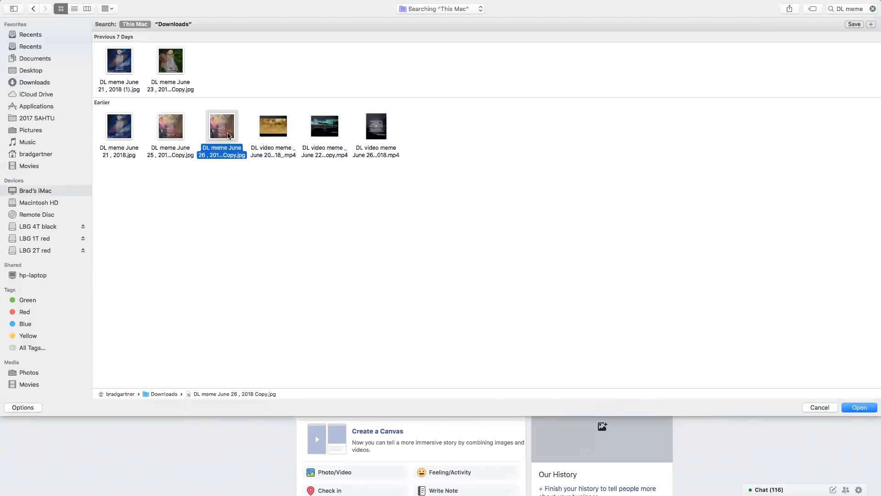
left_click(862, 408)
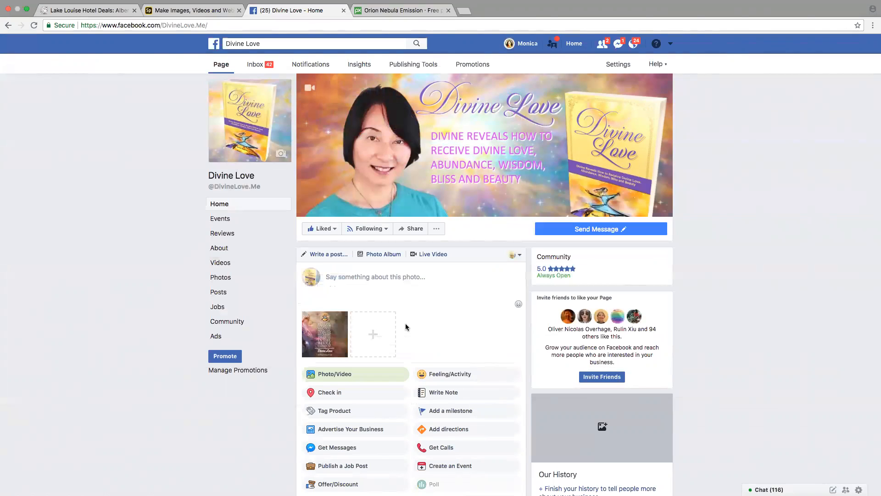
Copy the full invitation text, including the Messenger link, from the pinned June 24 post on the Divine Love page
left_click(354, 277)
scroll(372, 292, "down", 15)
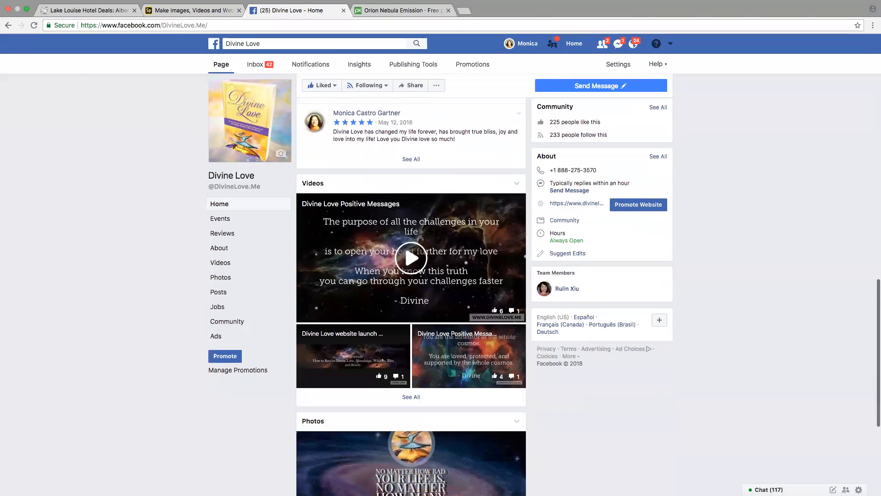
scroll(372, 292, "down", 5)
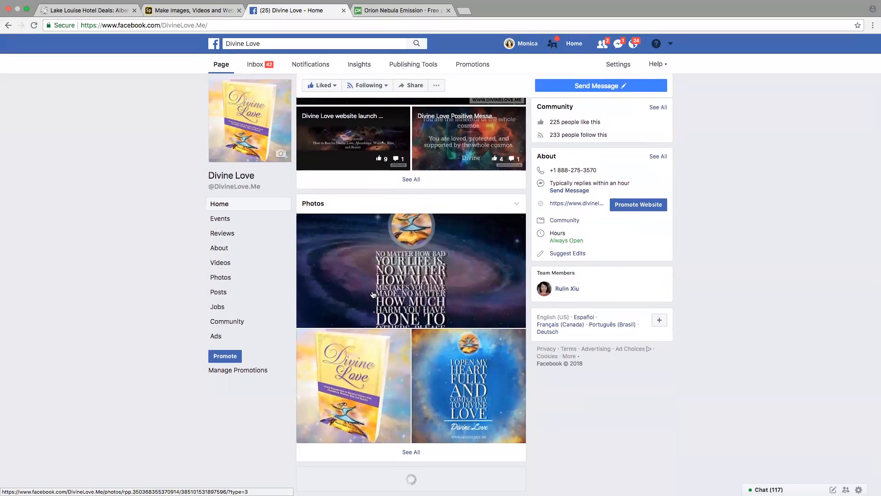
scroll(373, 294, "down", 7)
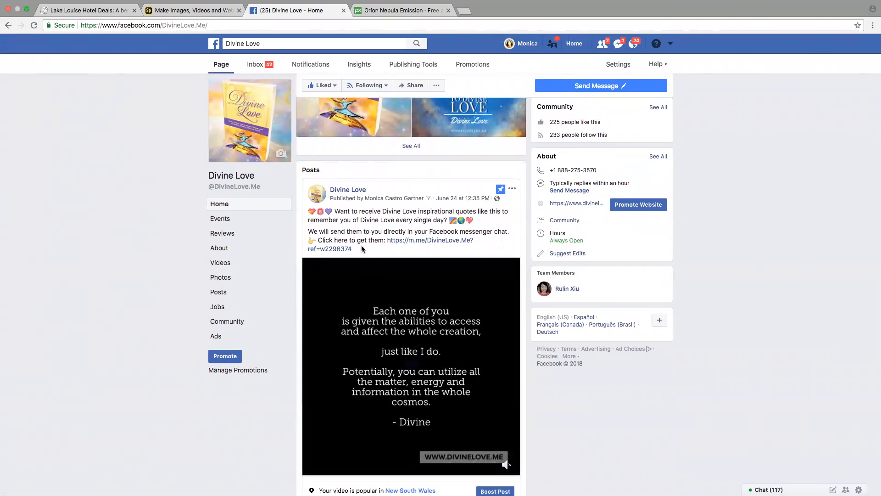
left_click_drag(352, 248, 303, 218)
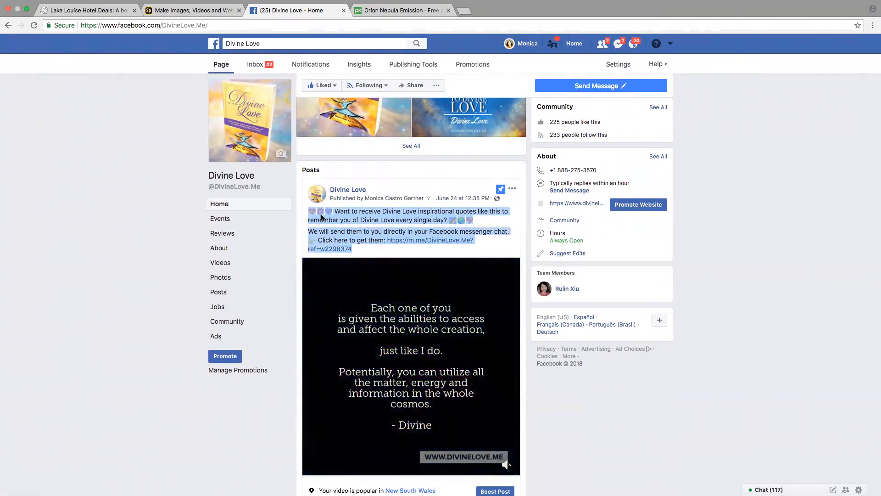
right_click(351, 214)
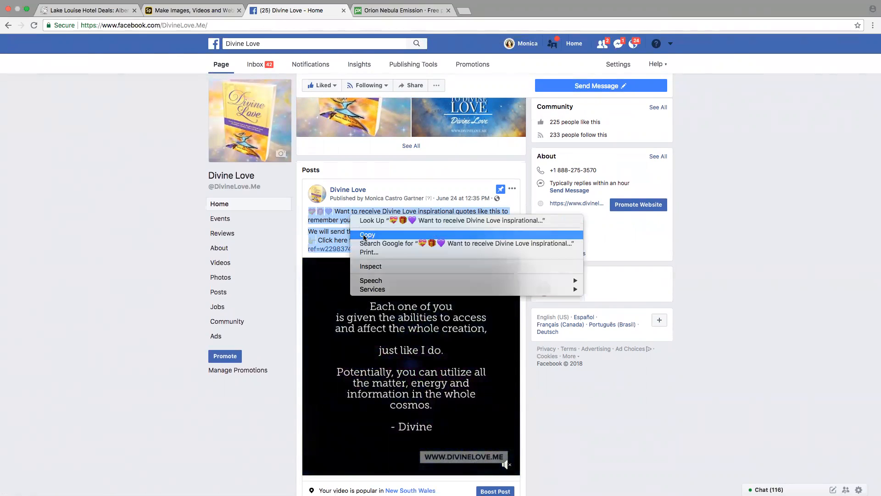
left_click(363, 234)
Paste the copied invitation text into the new photo post as its caption
scroll(380, 246, "up", 10)
scroll(381, 246, "up", 12)
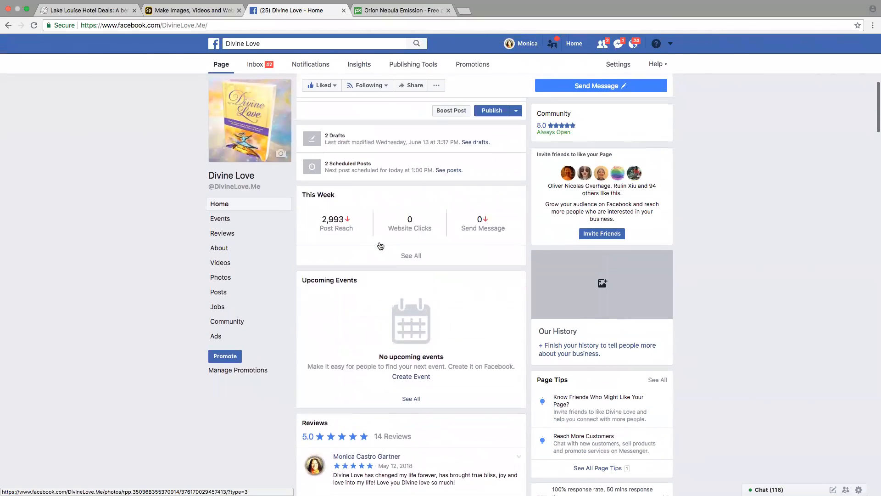
left_click(336, 199)
right_click(336, 198)
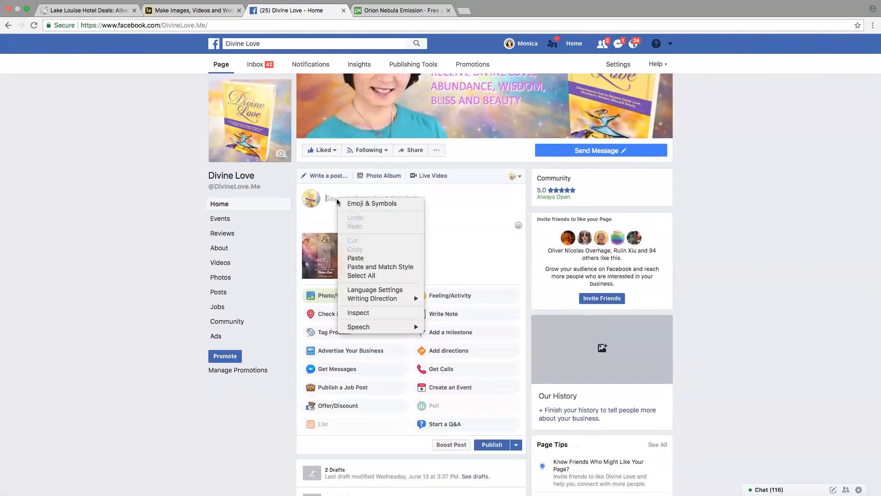
left_click(355, 256)
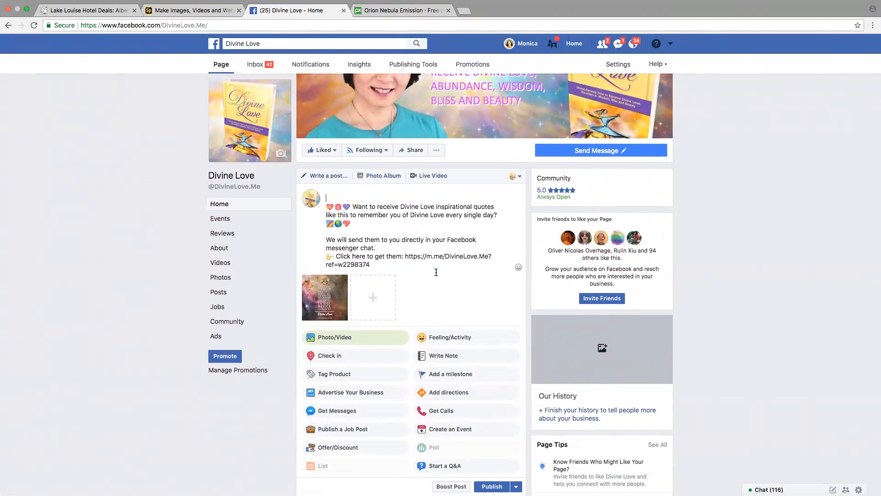
Schedule the captioned photo post for publication on 6/26/2018 at 1:00 PM
scroll(436, 272, "down", 2)
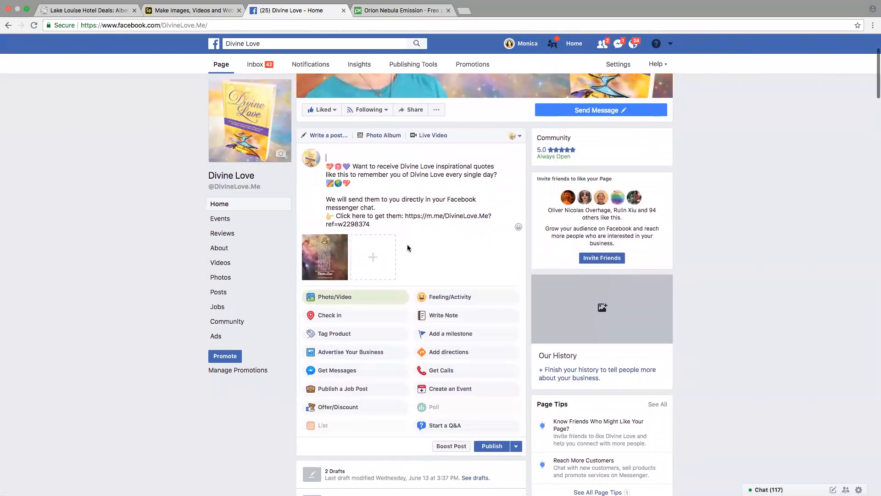
scroll(436, 276, "down", 1)
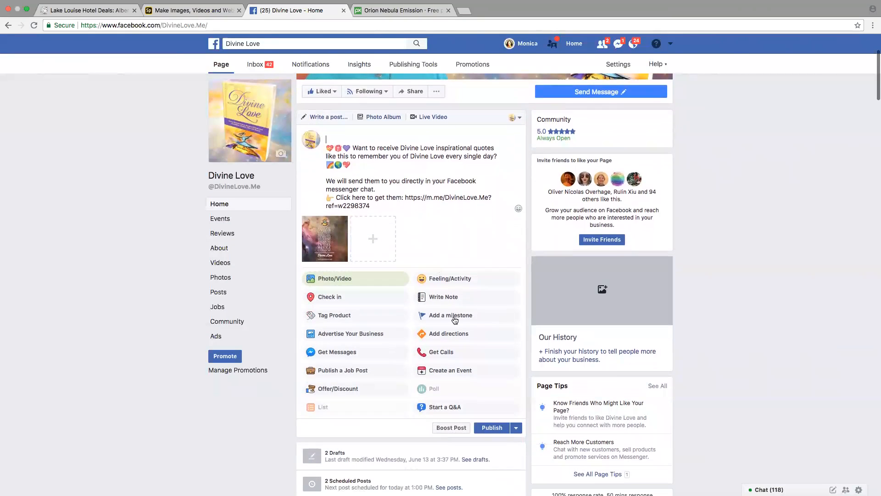
scroll(511, 396, "down", 3)
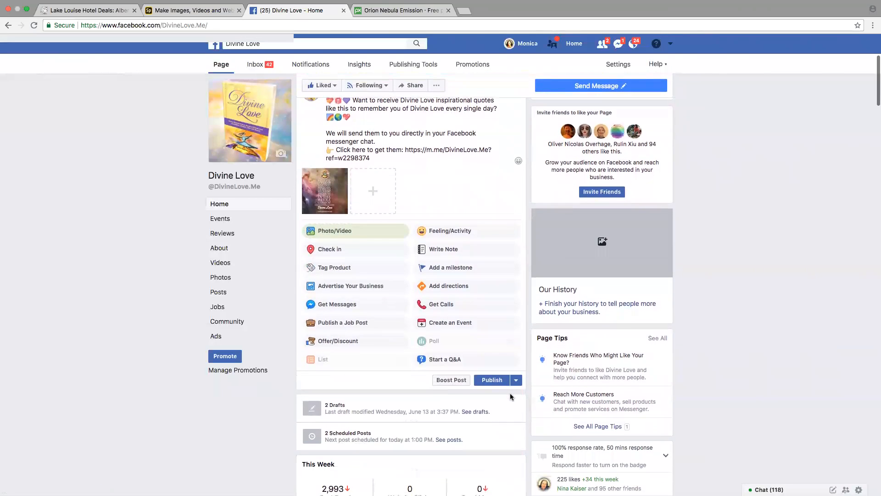
left_click(516, 361)
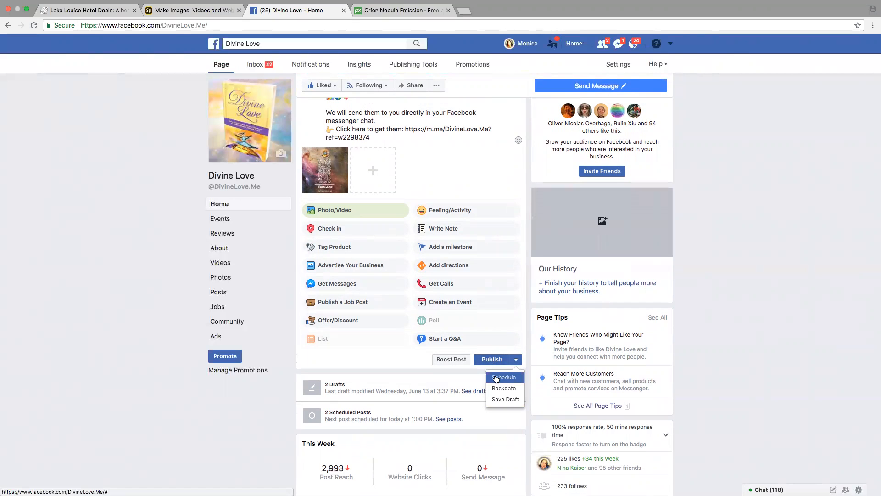
left_click(496, 379)
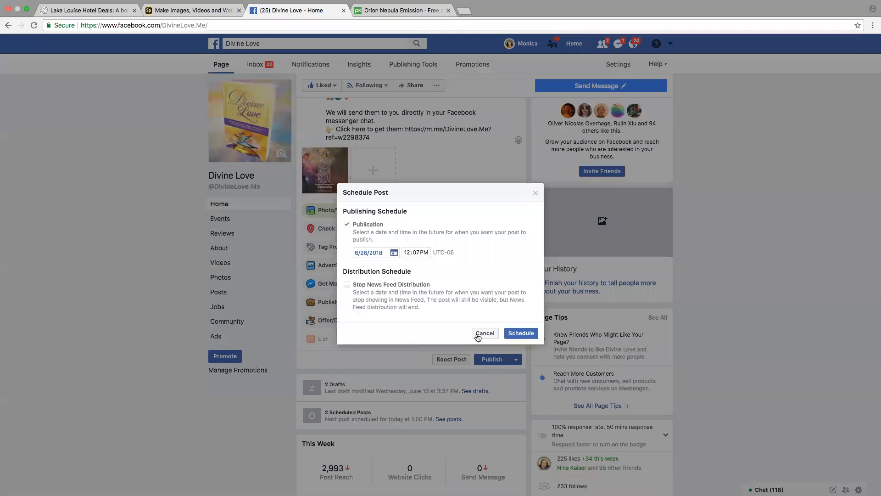
left_click(394, 253)
left_click(408, 253)
type("00")
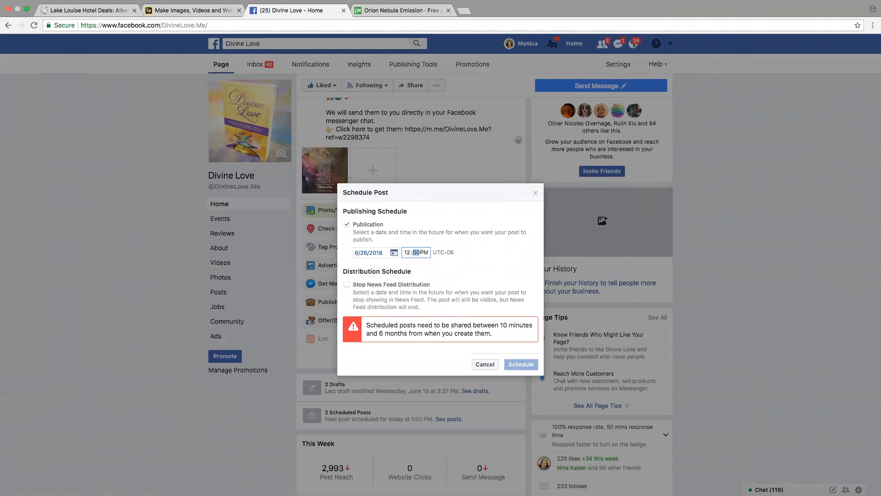
left_click(410, 253)
type("1")
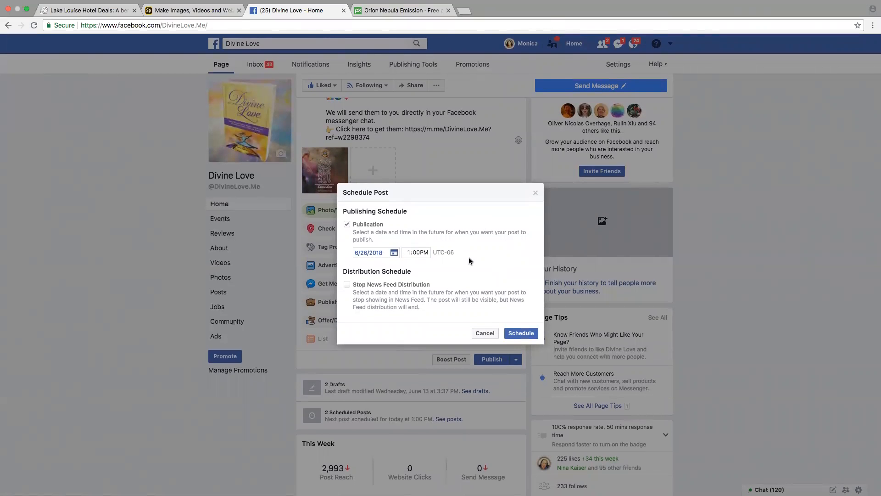
left_click(520, 334)
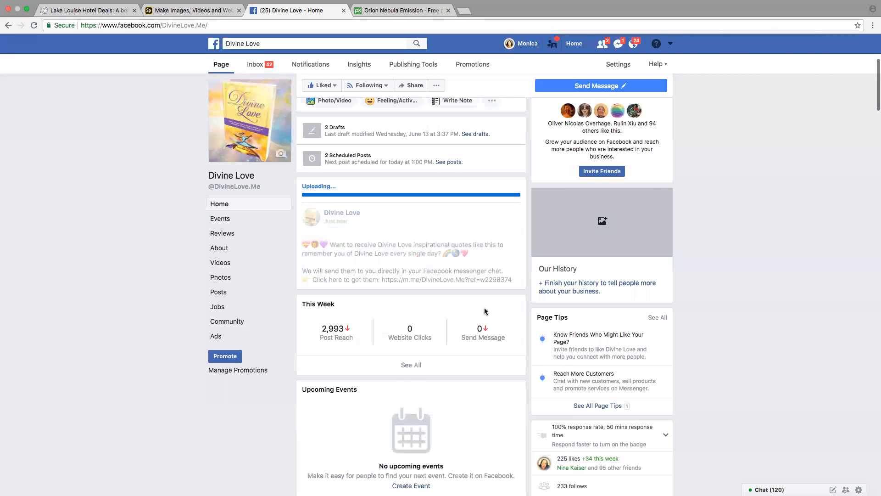
Check the scheduled posts summary on the Divine Love page
scroll(485, 311, "up", 5)
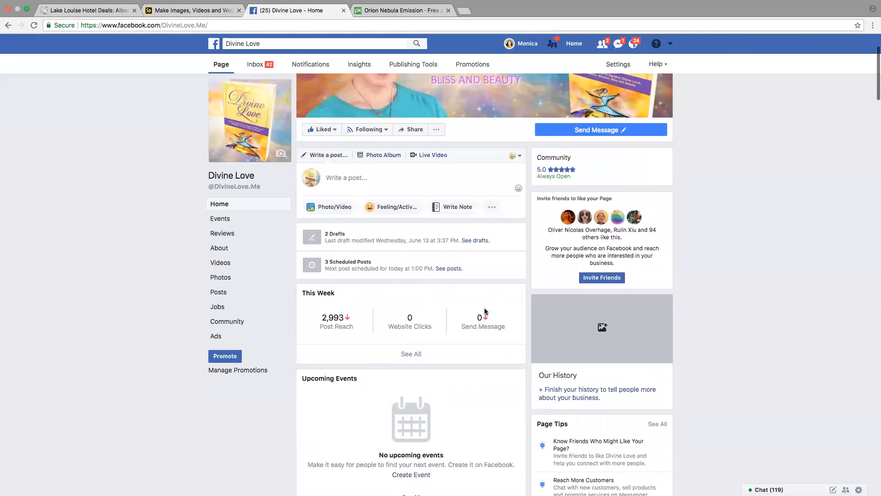
left_click_drag(325, 312, 367, 313)
left_click(385, 311)
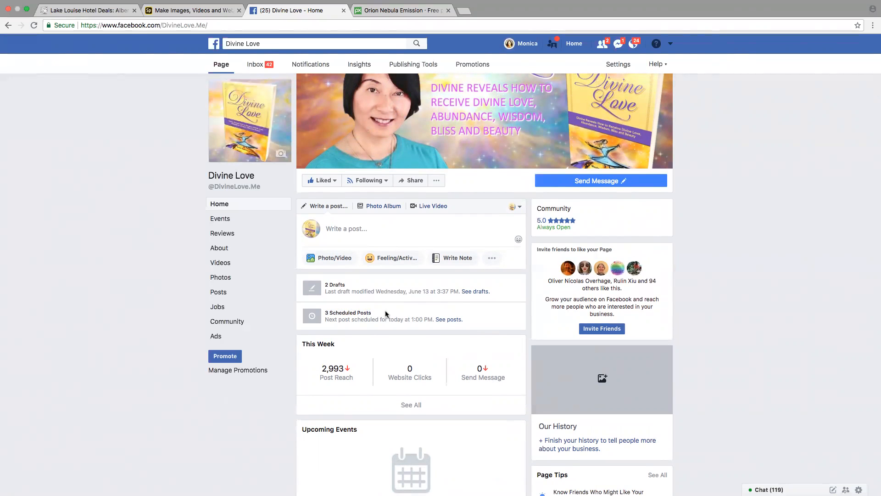
scroll(385, 310, "up", 1)
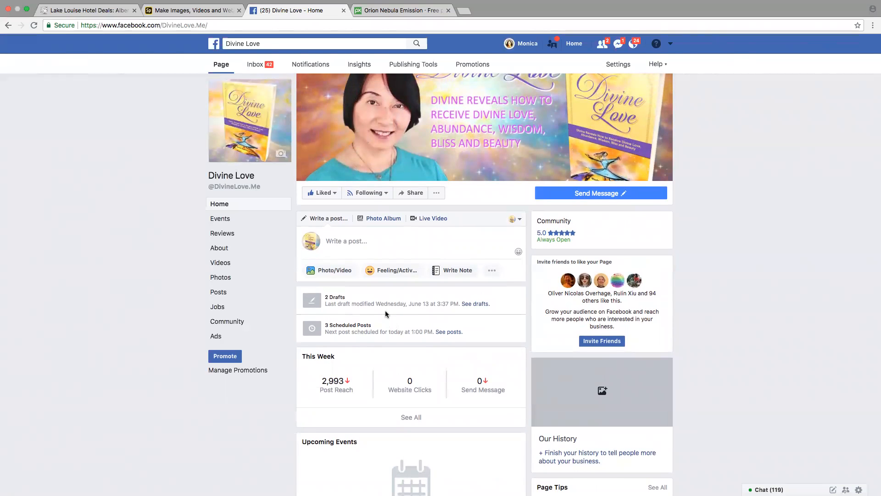
scroll(385, 310, "up", 3)
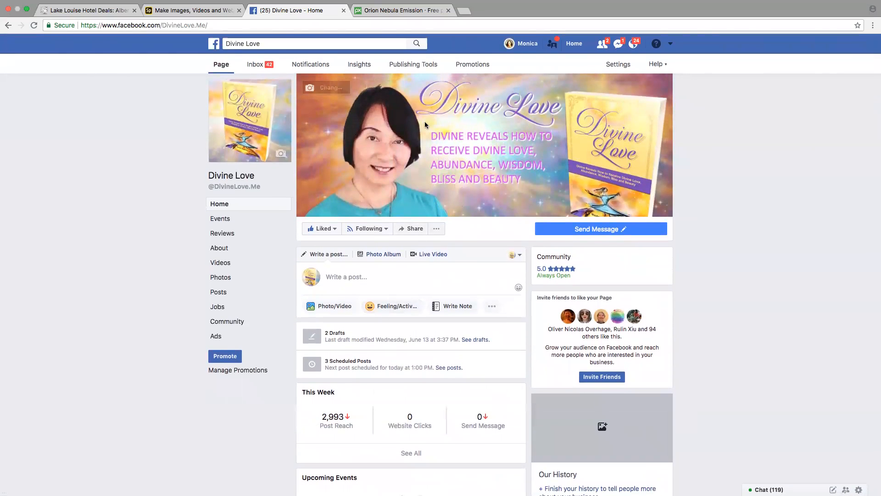
Switch back to the meme project in Adobe Spark Post and take the browser window out of full screen
left_click(204, 12)
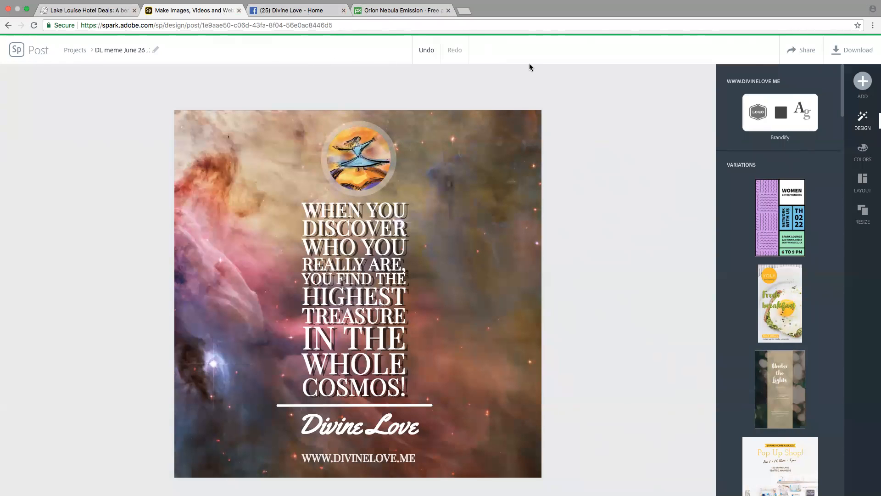
left_click(27, 8)
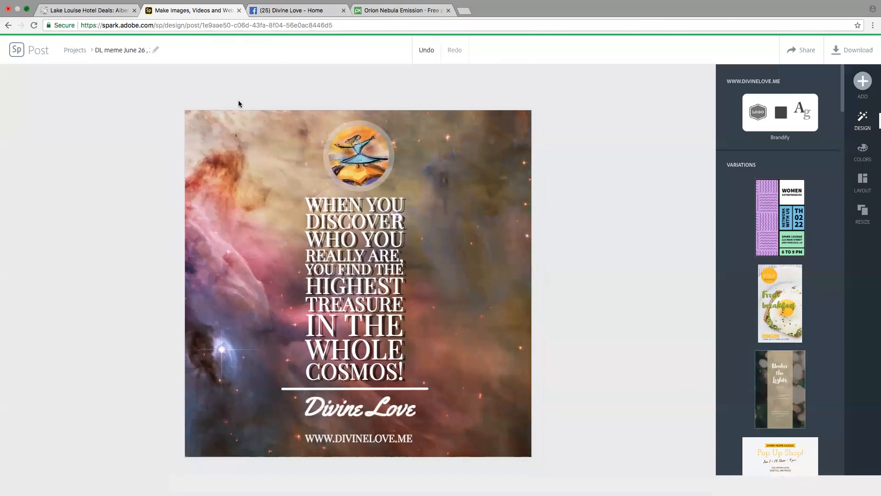